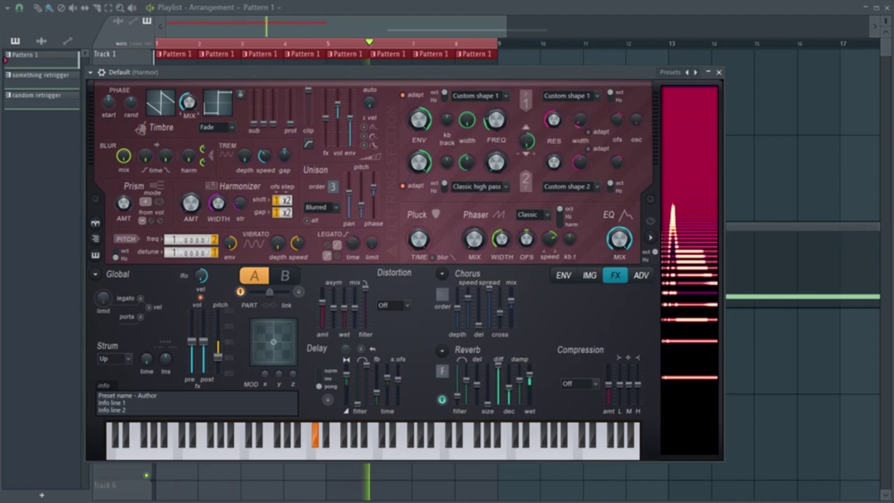
key("space")
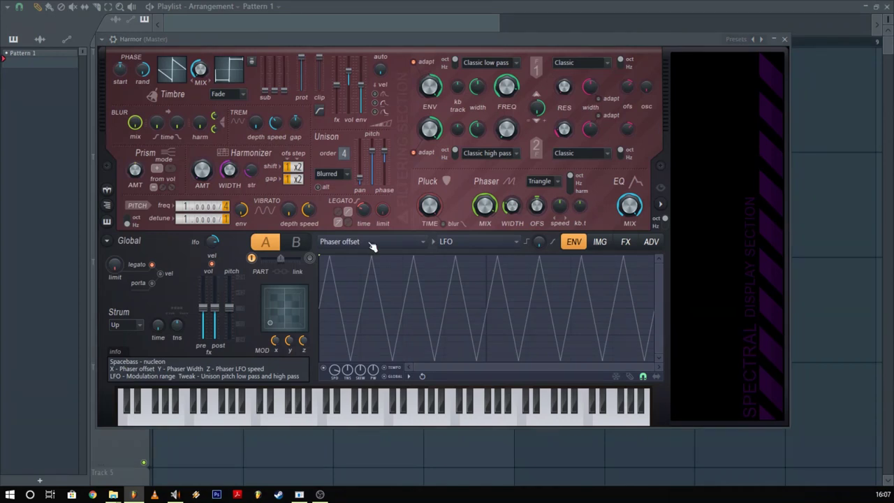
left_click_drag(415, 46, 405, 58)
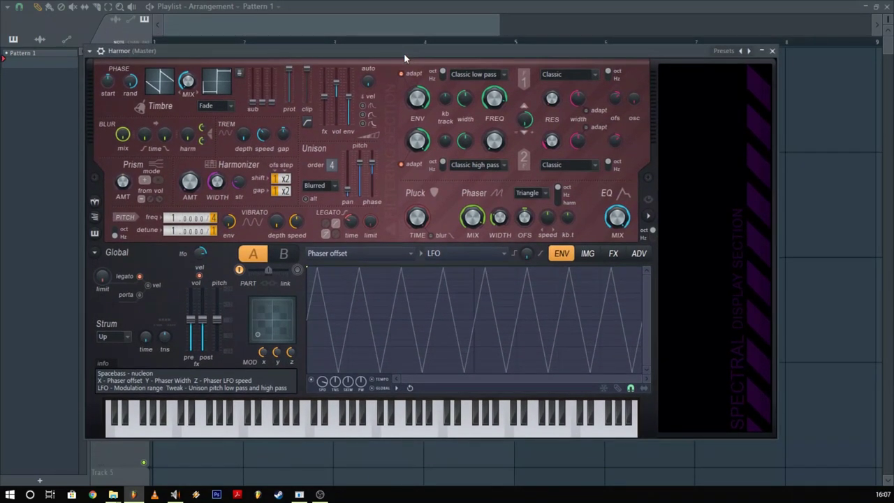
left_click_drag(402, 51, 407, 50)
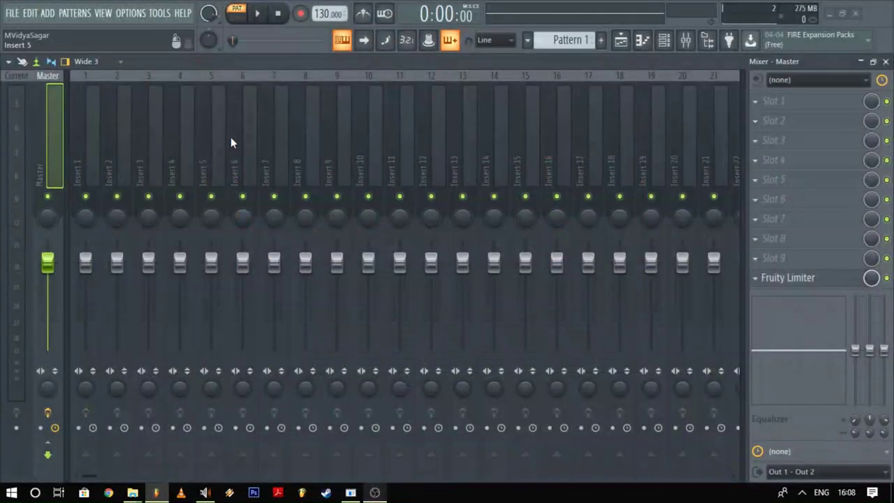
left_click(276, 119)
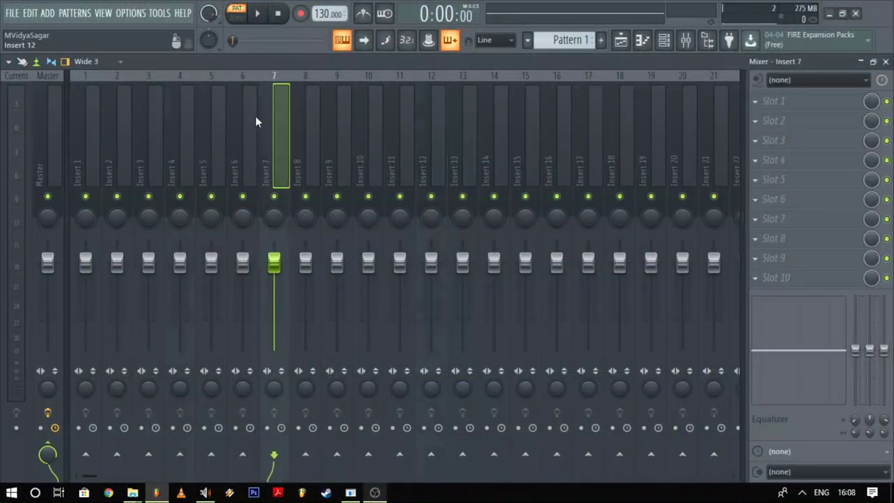
left_click(531, 95)
left_click(370, 101)
left_click(466, 102)
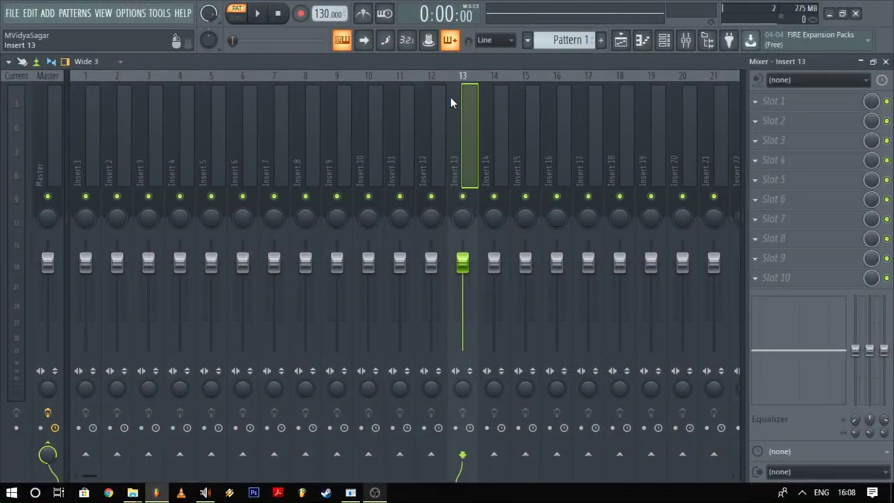
left_click_drag(440, 95, 84, 142)
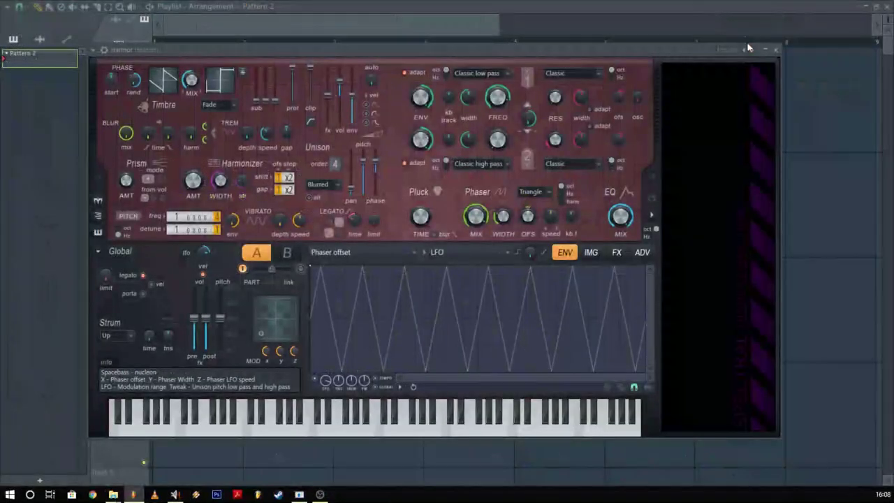
Load Harmor's Default preset and audition a note on its keyboard
left_click(747, 47)
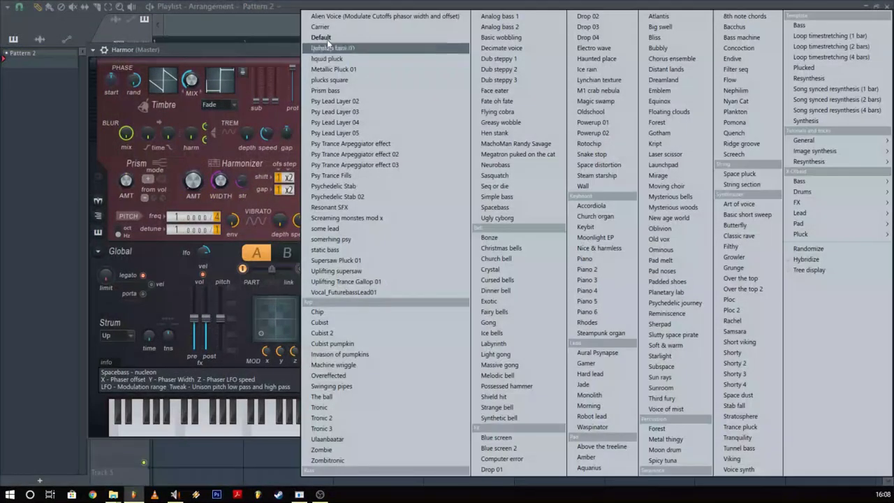
left_click(326, 36)
left_click(183, 428)
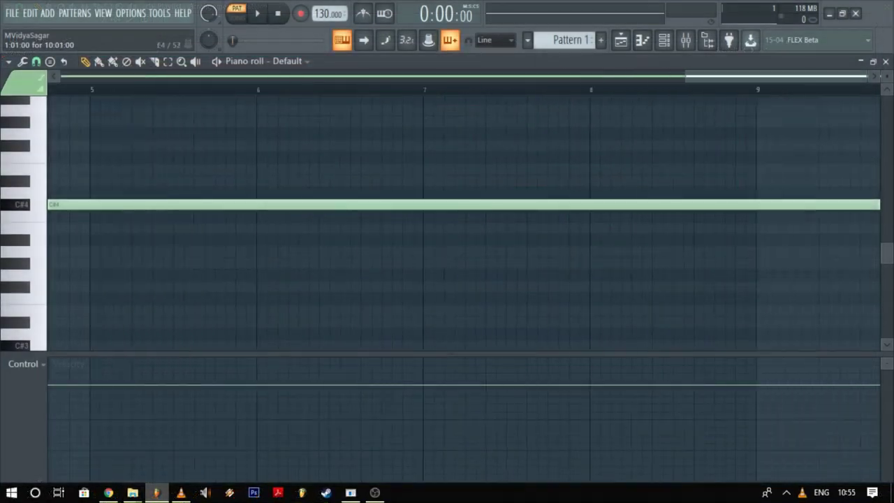
Set the C#4 note in the piano roll to nine bars long and play the pattern back briefly
left_click_drag(881, 230, 717, 224)
right_click(717, 224, "ctrl")
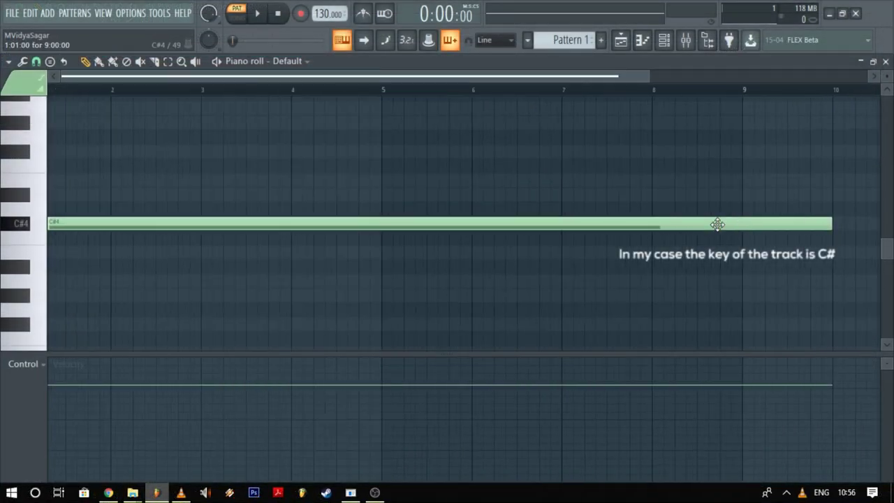
left_click(258, 14)
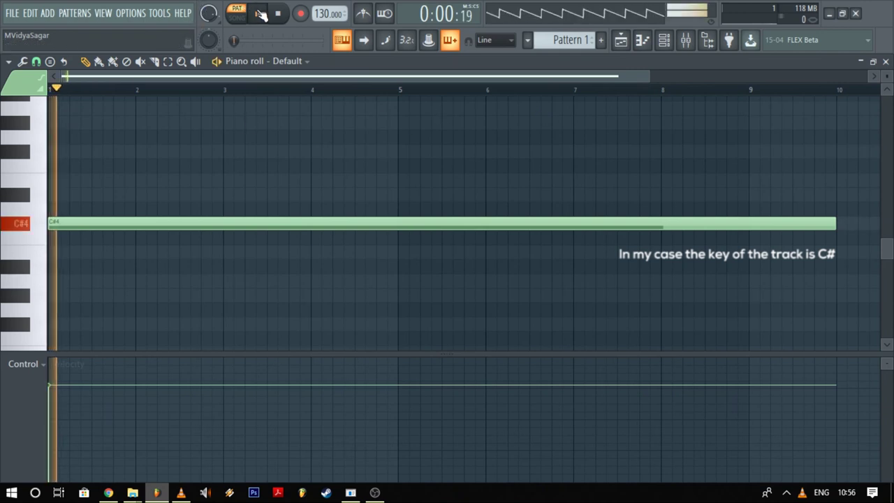
left_click(278, 15)
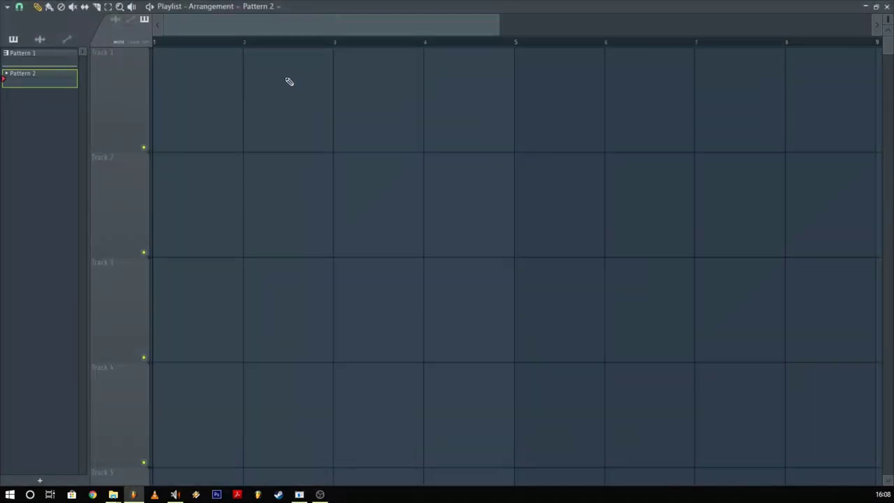
Route the Default Harmor channel to mixer insert 5, then close the plugin window and open the mixer
left_click(222, 84)
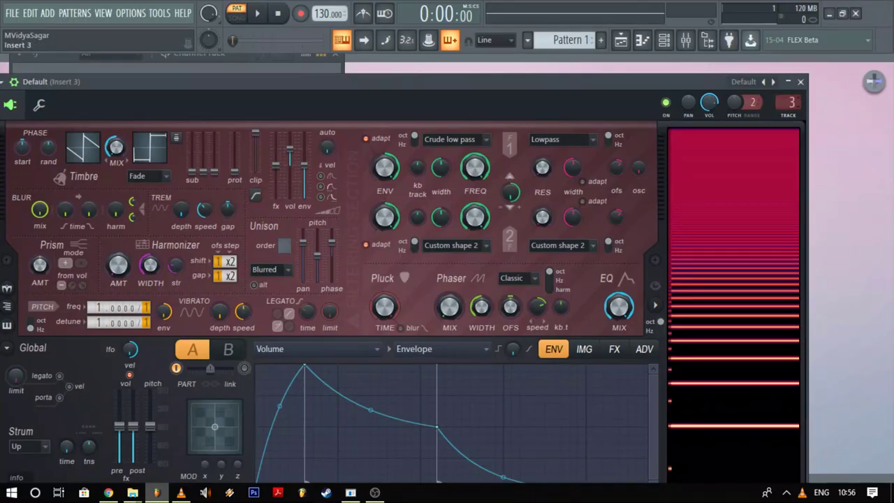
left_click(800, 82)
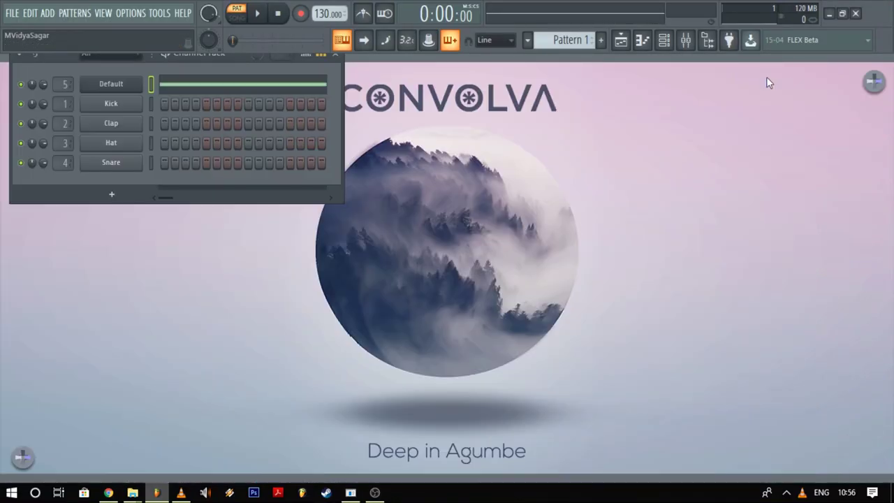
left_click(685, 41)
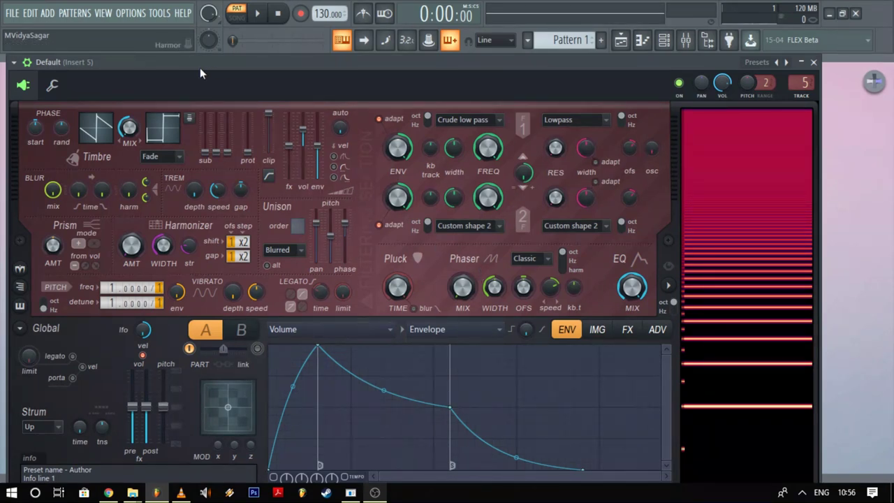
Hide Harmor's wrapper settings and move the plugin window up so its keyboard fits on screen
left_click(26, 62)
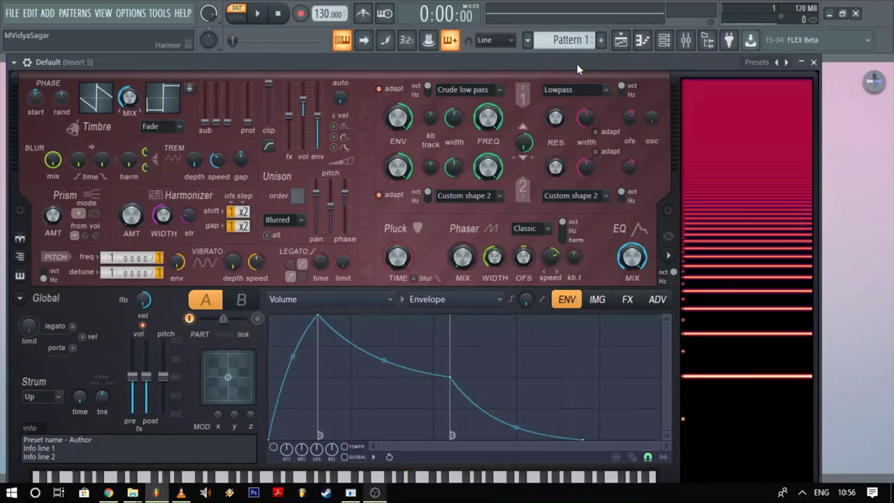
mouse_move(576, 63)
left_mouse_down()
mouse_move(608, 48)
mouse_move(587, 76)
left_mouse_up()
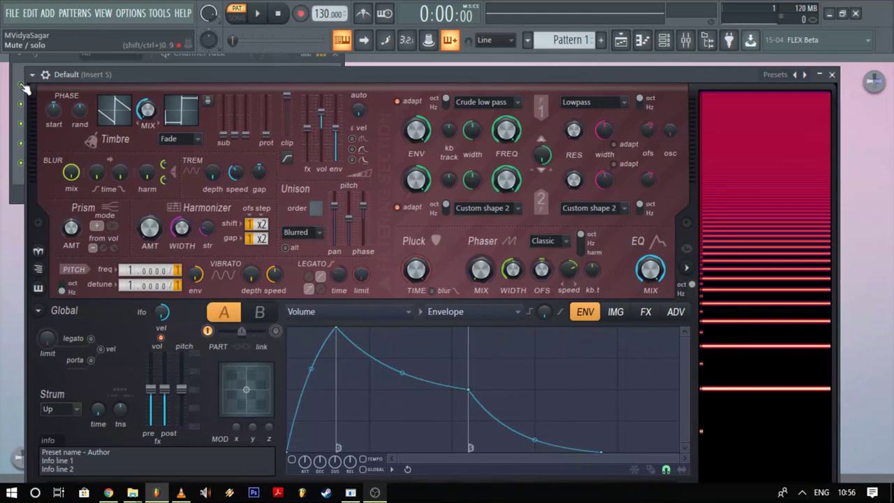
left_click(31, 76)
left_click(38, 335)
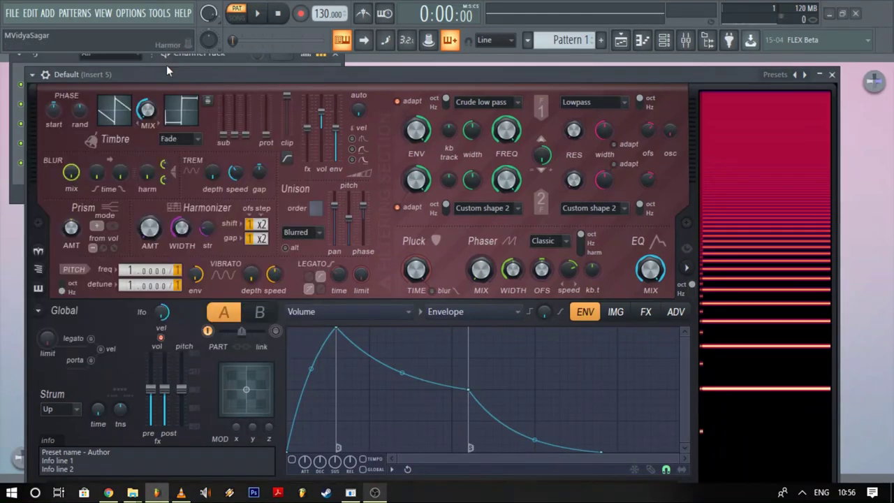
left_click_drag(168, 71, 153, 17)
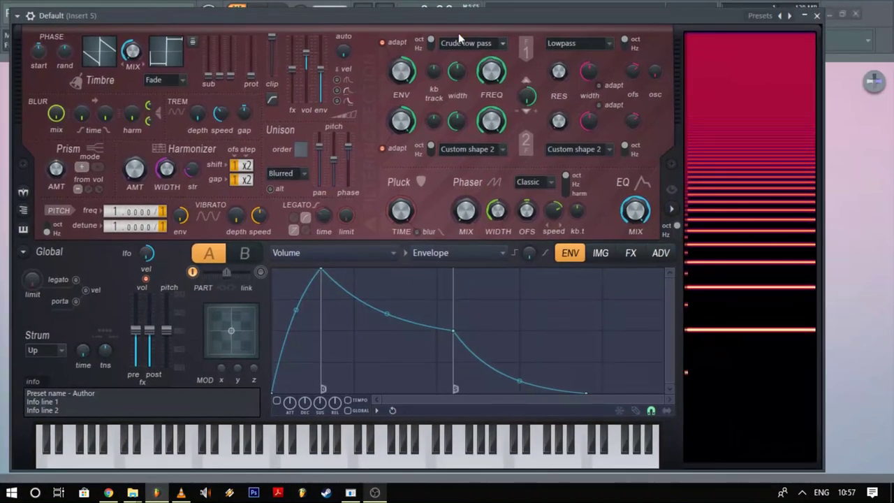
Load Fruity Love Philter into the first effect slot of mixer insert 5 and choose its Volume and panning preset
left_click(817, 16)
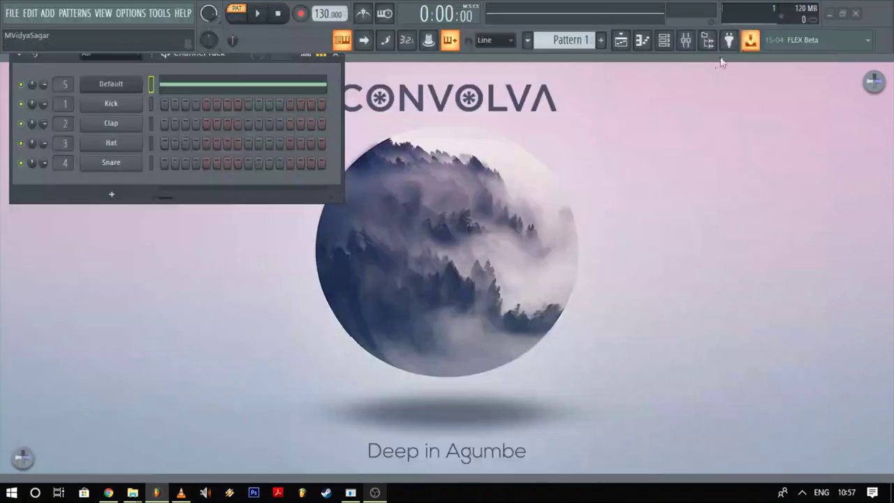
left_click(687, 40)
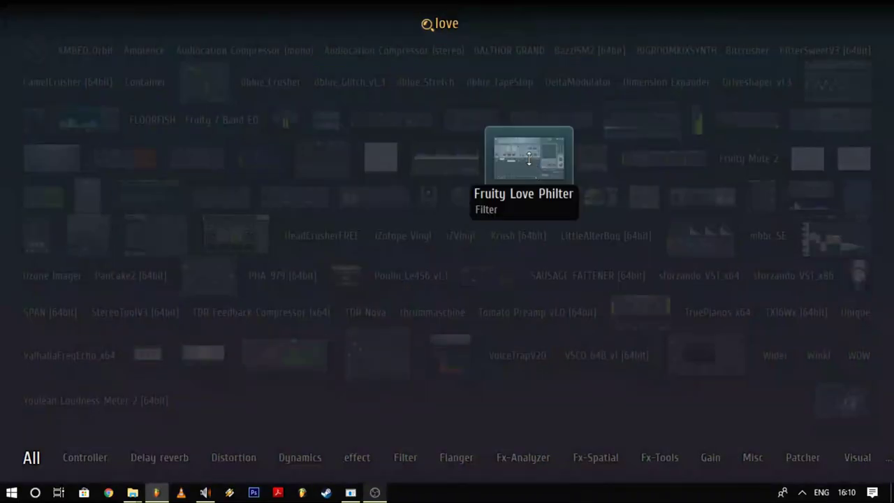
left_click(529, 158)
left_click(439, 155)
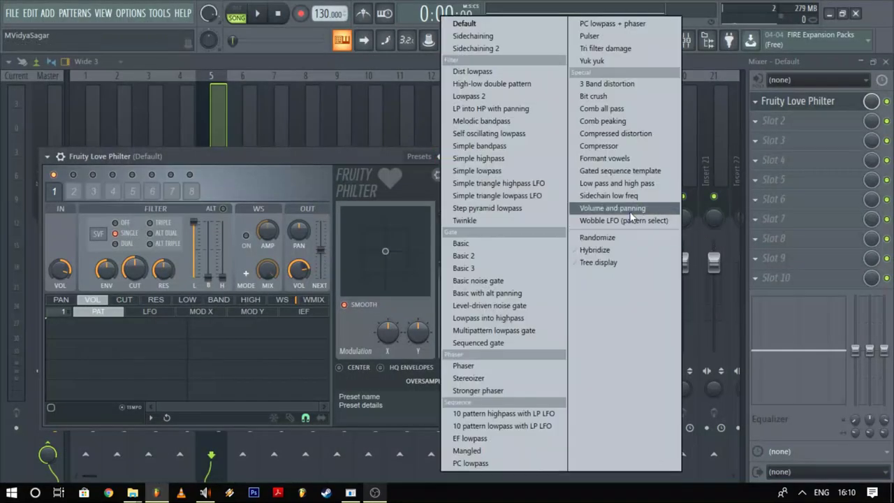
left_click(652, 207)
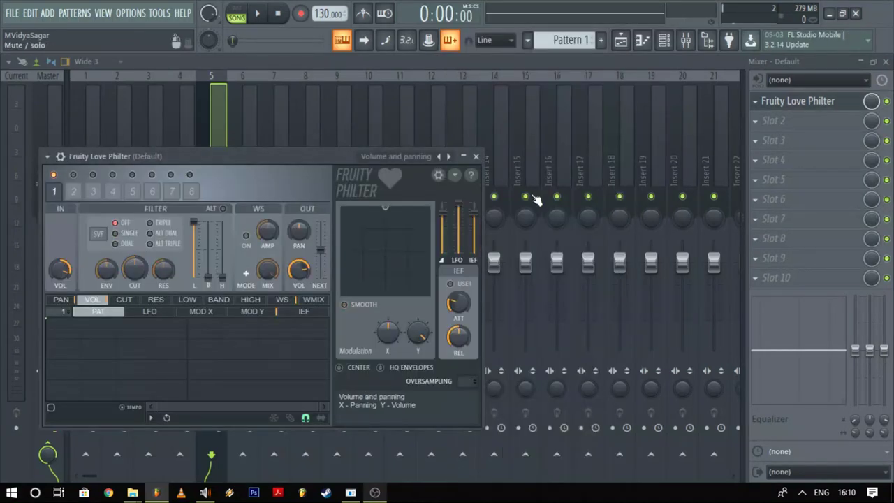
left_click_drag(298, 151, 338, 116)
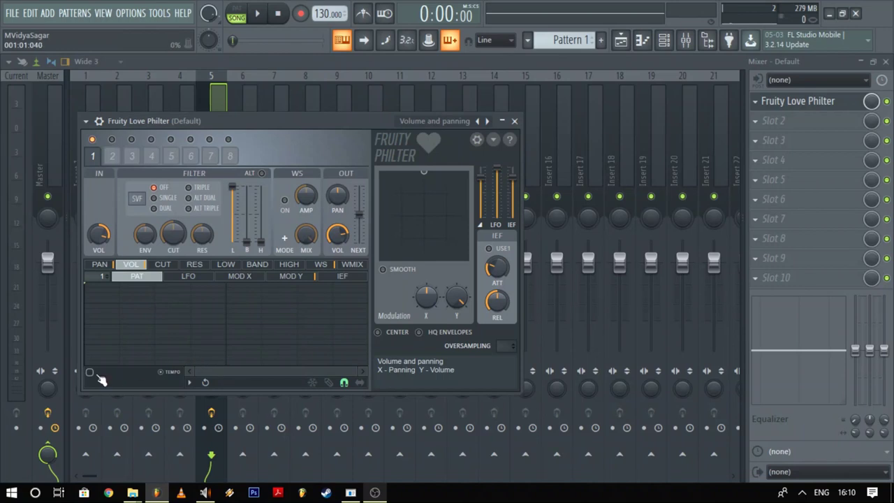
Add a point at 001:02:000 with 0% level to volume pattern 1 and loop from the first point to it
right_click(227, 343)
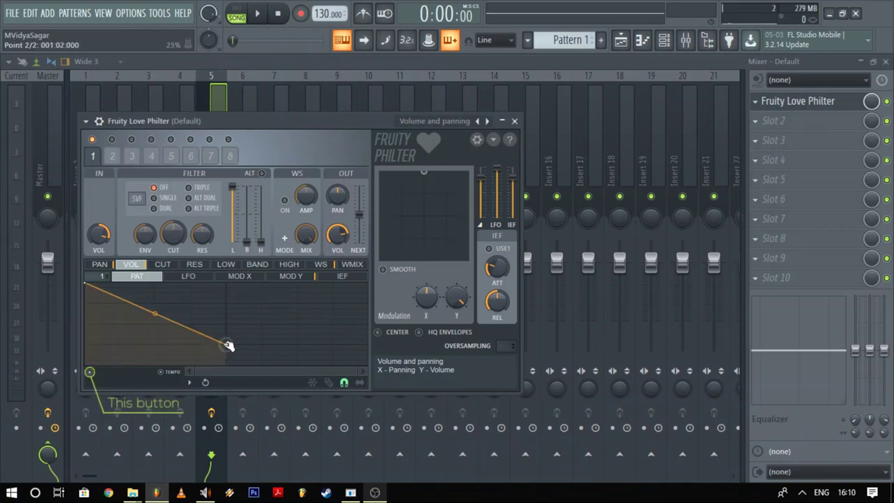
left_click_drag(227, 344, 226, 367)
right_click(86, 292)
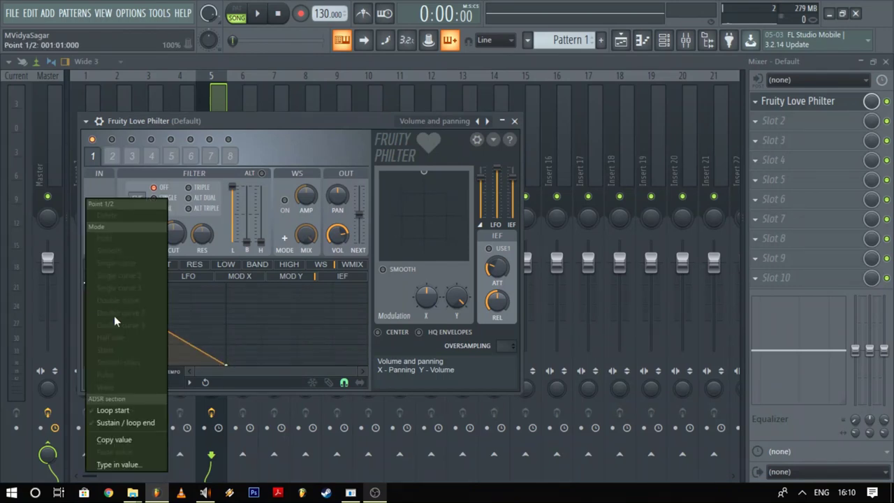
left_click(128, 409)
right_click(227, 364)
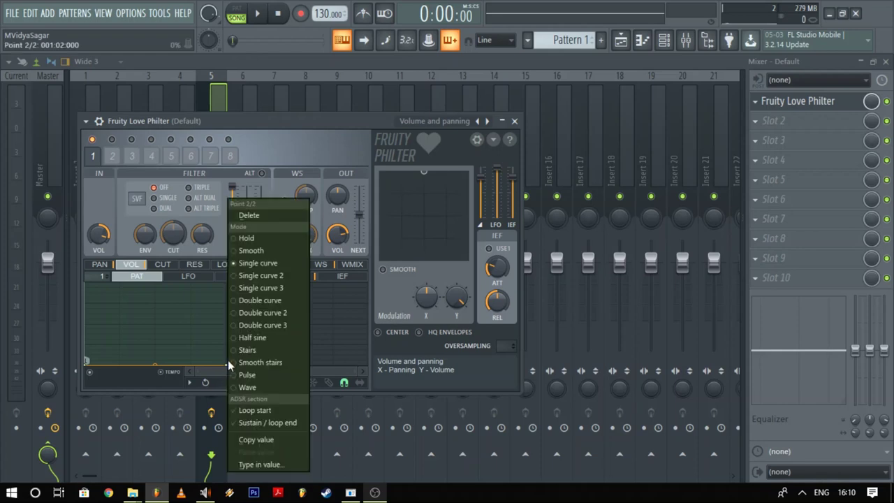
left_click(261, 422)
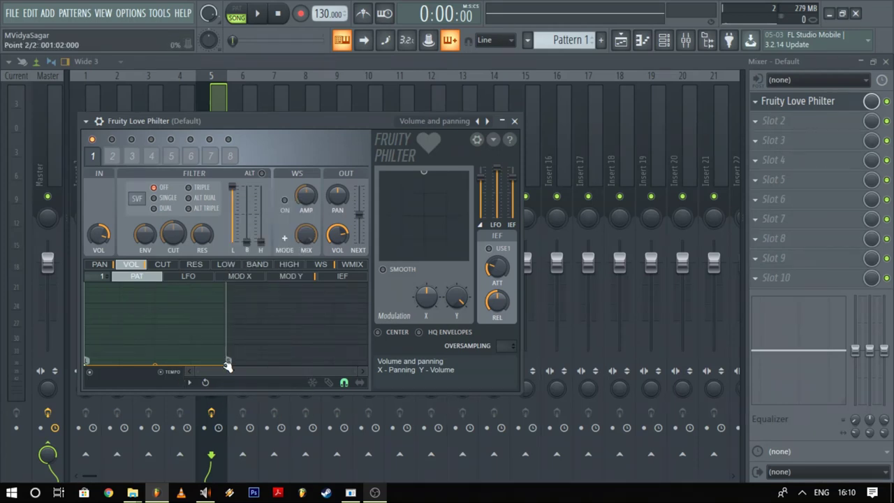
Set the end point of volume pattern 1 to Pulse mode, raising the start point and adjusting the tension to get four full-height pulses
right_click(227, 360)
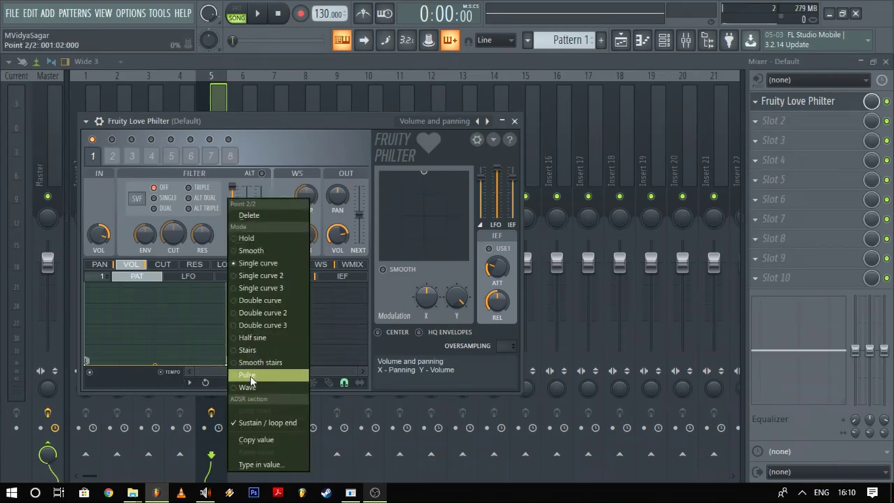
left_click(249, 375)
left_click_drag(72, 296, 78, 278)
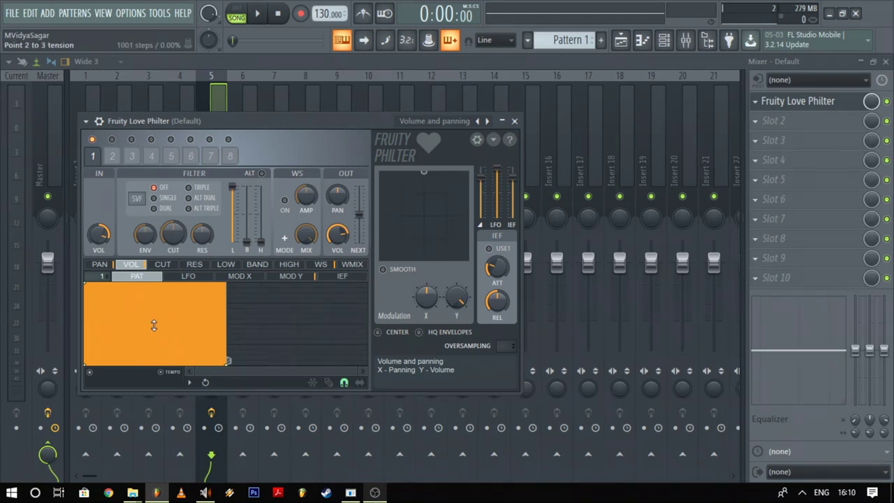
mouse_move(154, 325)
left_mouse_down()
mouse_move(150, 335)
mouse_move(160, 325)
left_mouse_up()
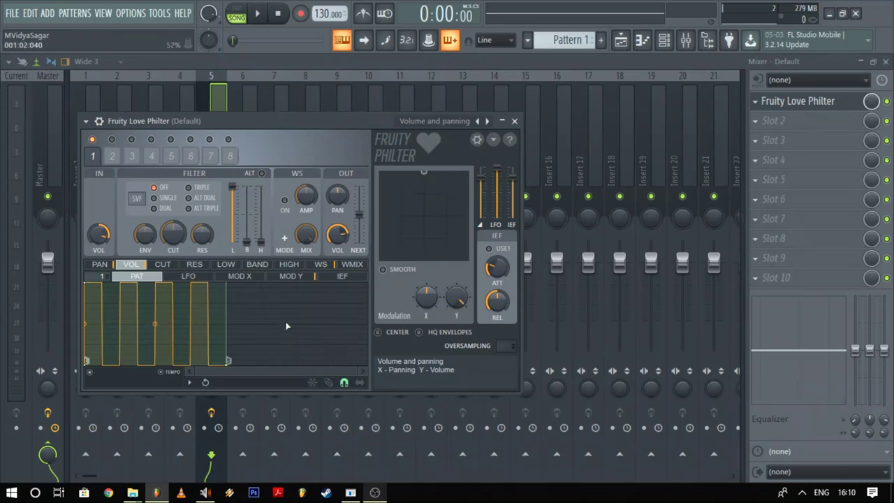
left_click_drag(252, 122, 256, 121)
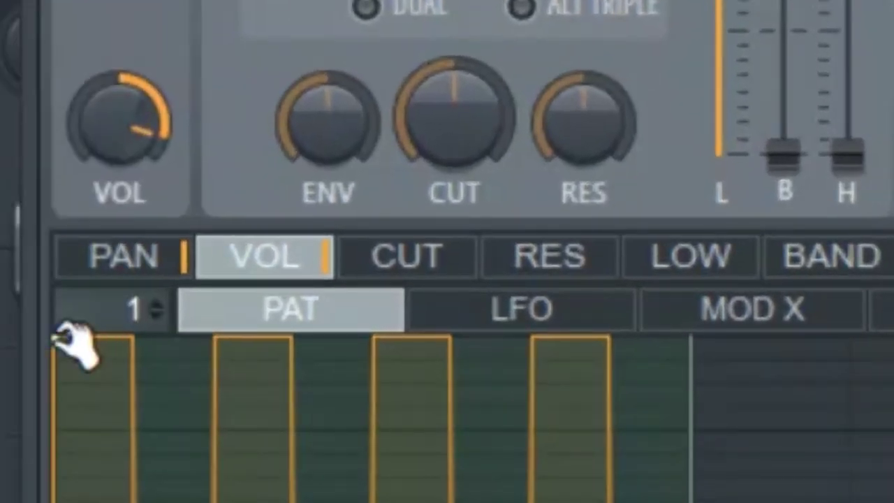
Switch to volume pattern 2, add an end point at 001:02:000 with 0% level and mark it as Sustain / loop end
mouse_move(111, 313)
left_mouse_down()
mouse_move(100, 280)
mouse_move(100, 300)
left_mouse_up()
left_click_drag(93, 305, 96, 269)
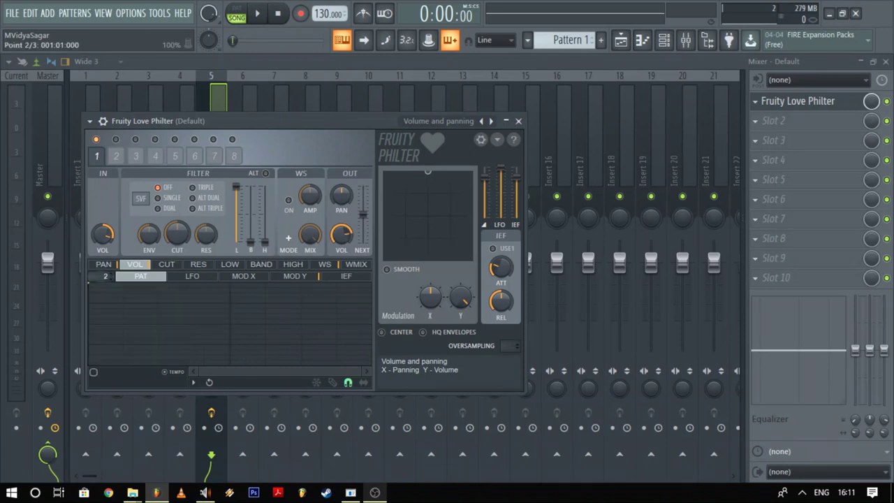
right_click(232, 344)
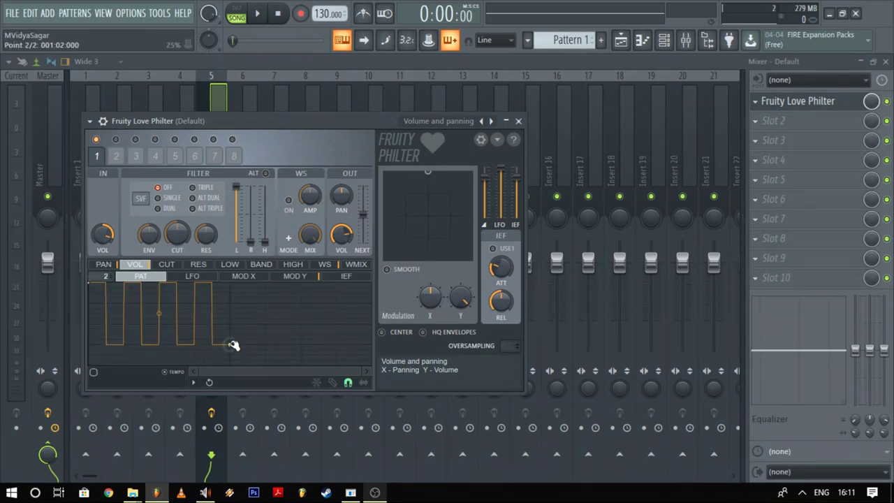
left_click_drag(231, 345, 233, 364)
right_click(230, 364)
left_click(262, 407)
Adjust the pulse tension in volume pattern 2, enable its envelope and mark the first point as Loop start
left_click_drag(159, 324, 168, 264)
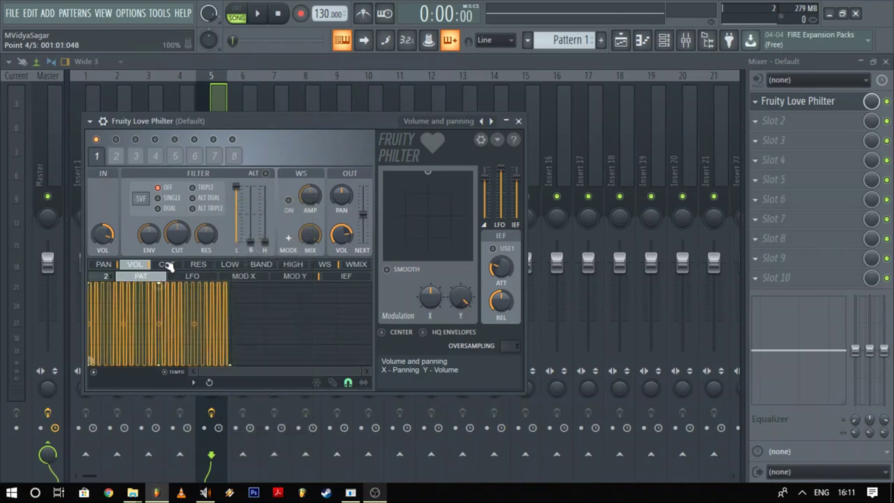
right_click(160, 285)
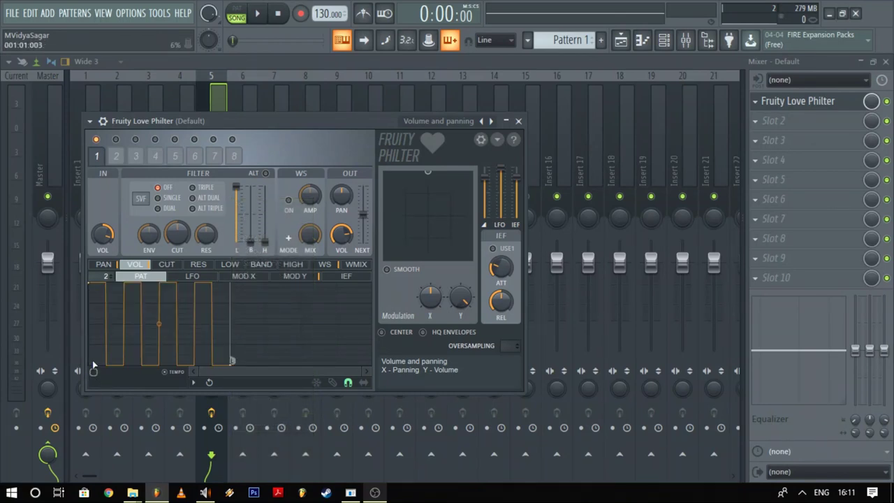
left_click(94, 373)
right_click(93, 286)
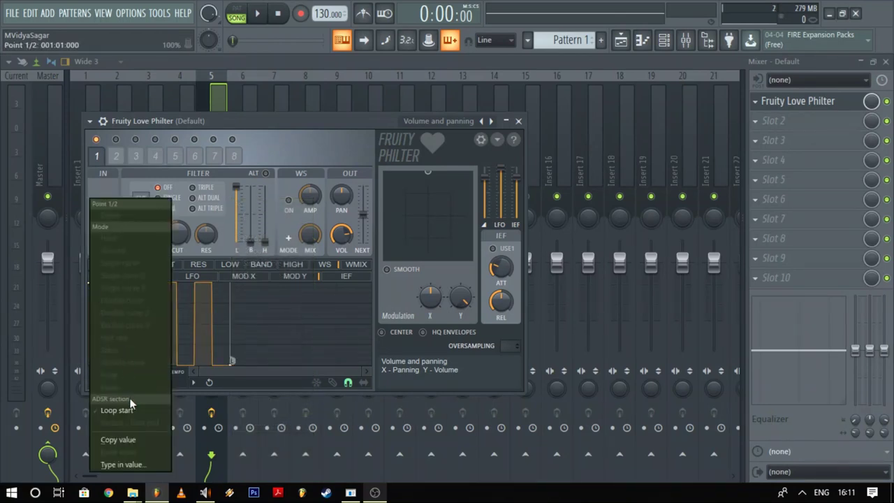
left_click(135, 412)
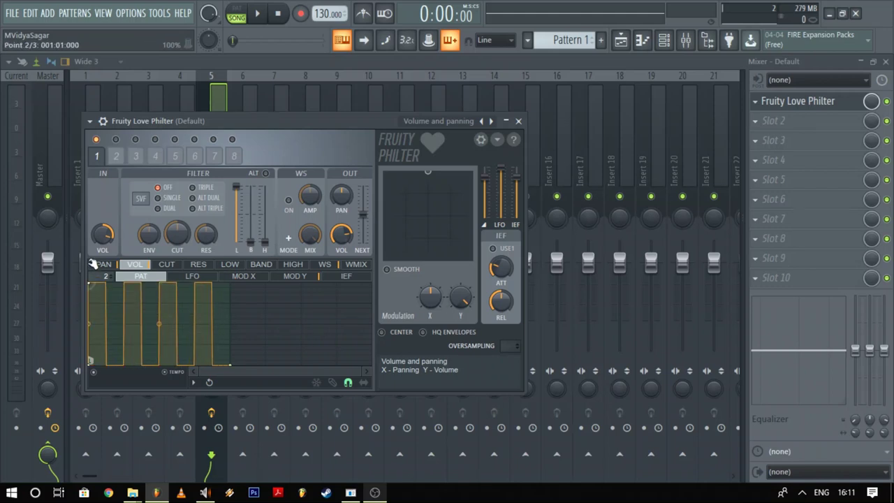
Vary the gate rhythm between the volume patterns by adjusting pulse tension and adding points
left_click_drag(159, 324, 160, 307)
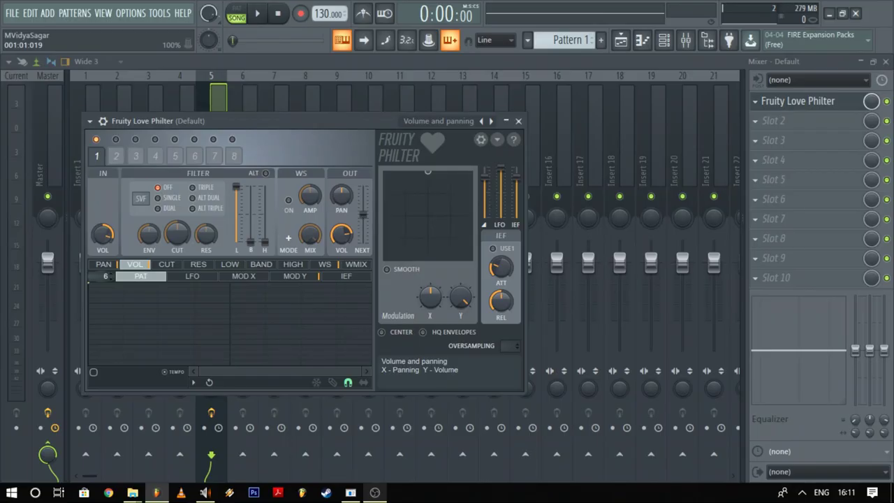
mouse_move(107, 276)
left_mouse_down()
mouse_move(107, 290)
mouse_move(107, 266)
mouse_move(107, 288)
left_mouse_up()
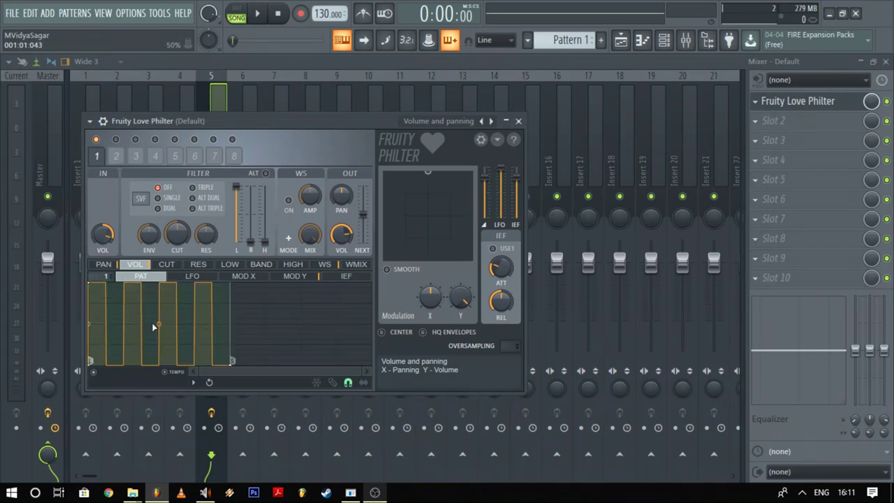
left_click_drag(159, 323, 159, 301)
mouse_move(107, 276)
left_mouse_down()
mouse_move(107, 285)
mouse_move(107, 268)
mouse_move(106, 276)
left_mouse_up()
right_click(159, 349)
left_click_drag(162, 350, 162, 284)
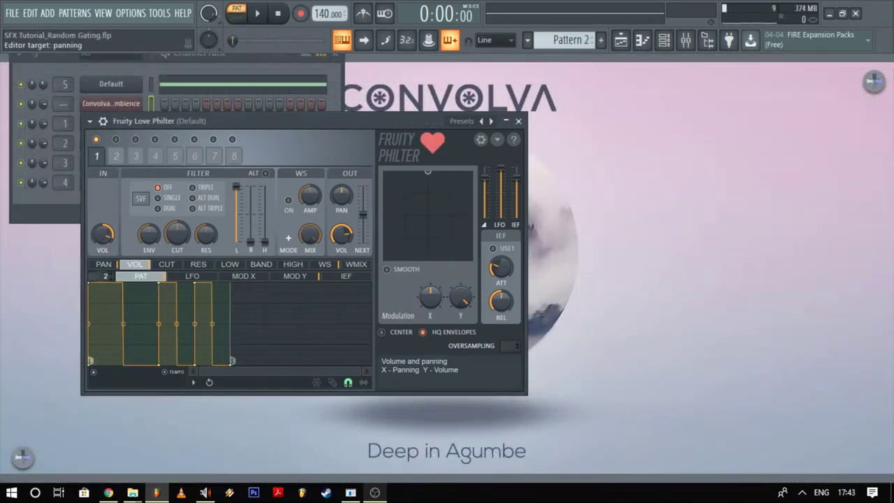
Audition the different volume patterns during playback, ending with pattern 1, and stop
mouse_move(106, 276)
left_mouse_down()
mouse_move(107, 261)
mouse_move(105, 271)
left_mouse_up()
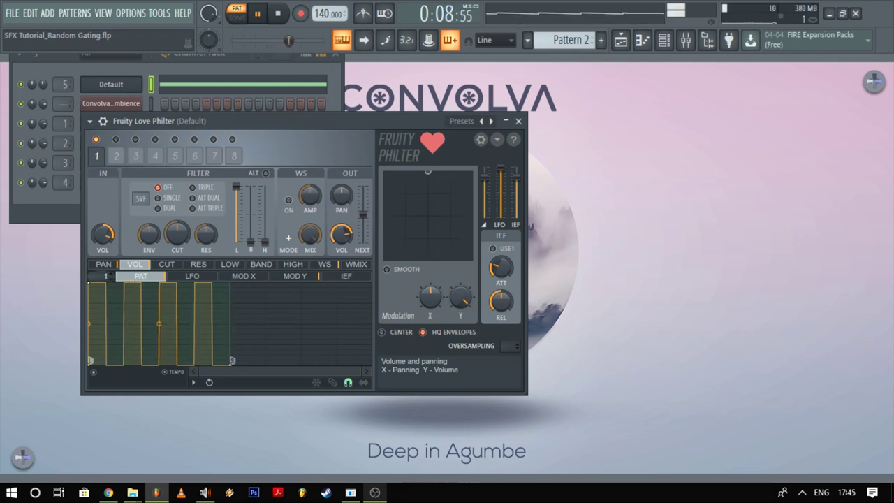
left_click_drag(106, 276, 105, 271)
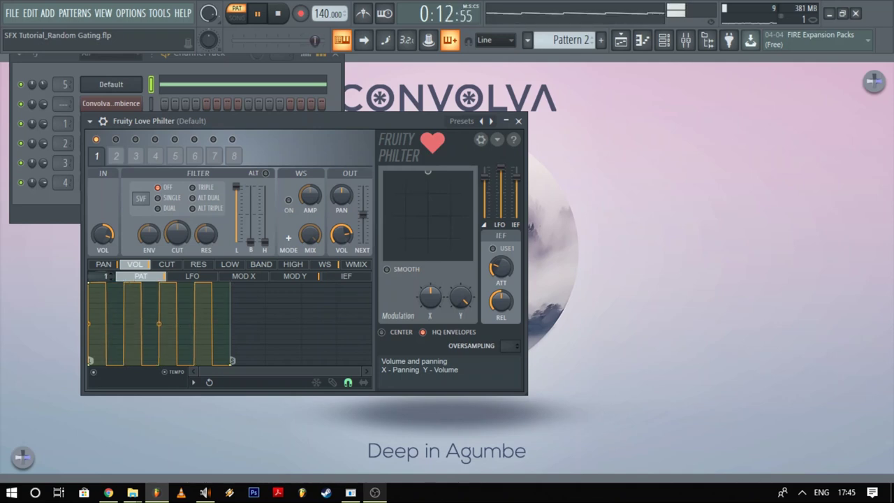
key("space")
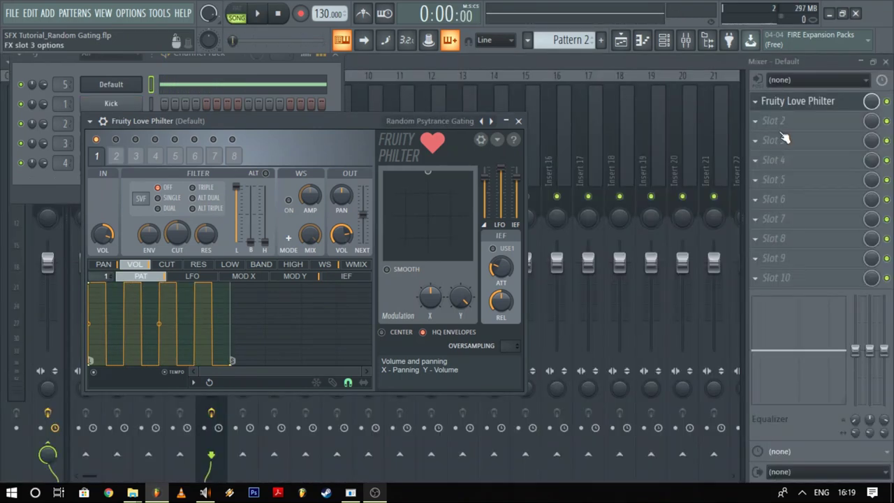
Load Fruity peak controller into effect slot 3 of mixer insert 5 and bring its window fully into view
key("F8")
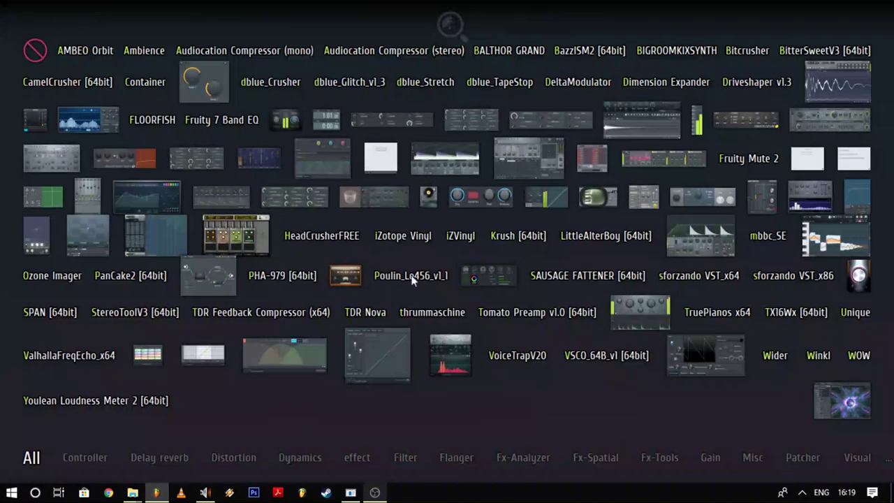
type("peak")
left_click(226, 204)
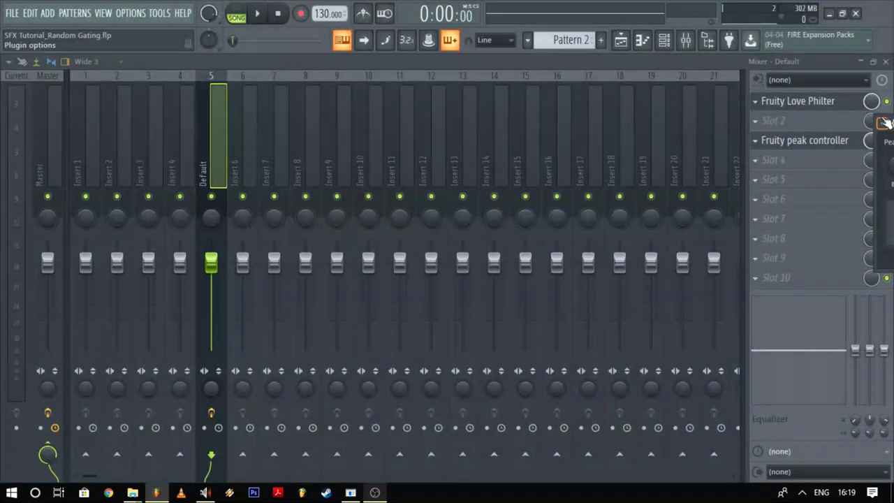
left_click(883, 123)
left_click(808, 397)
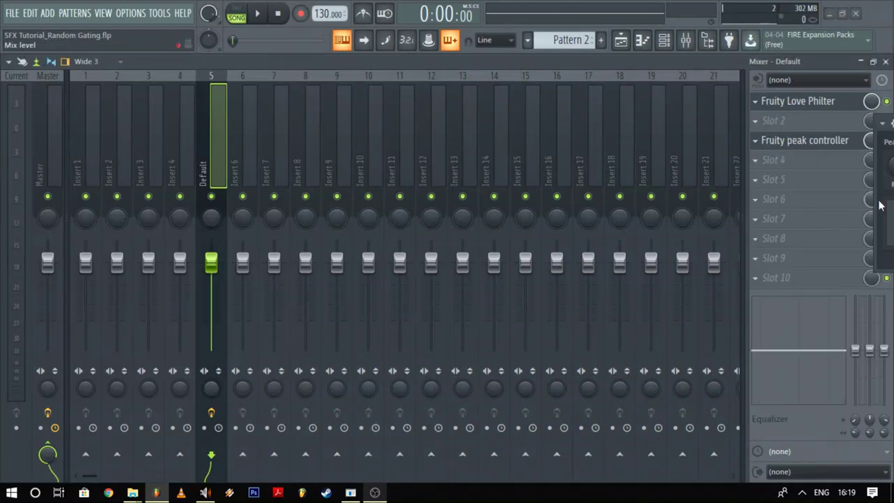
left_click_drag(893, 123, 391, 134)
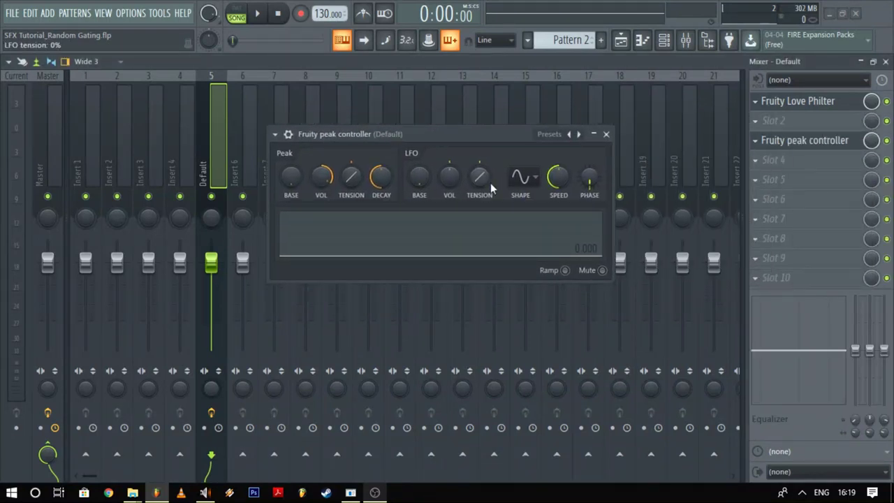
Set the peak controller's LFO shape to random and raise the LFO volume
left_click(530, 187)
left_click(520, 246)
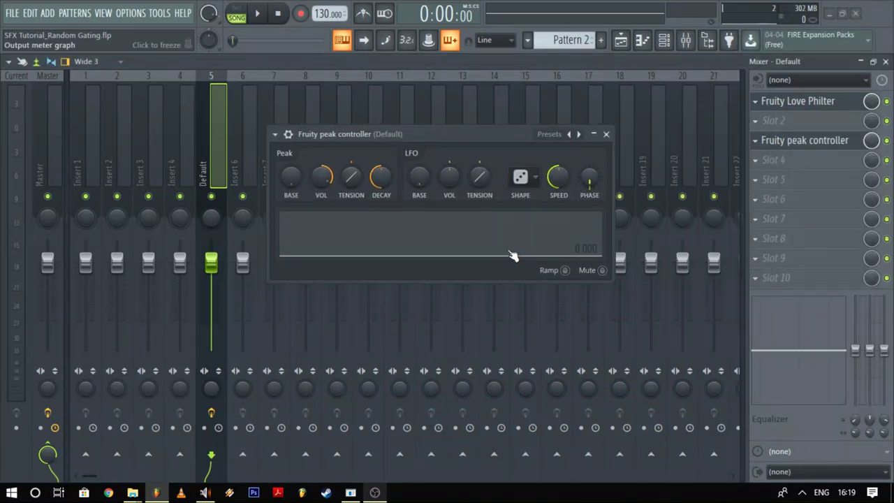
left_click_drag(455, 182, 455, 151)
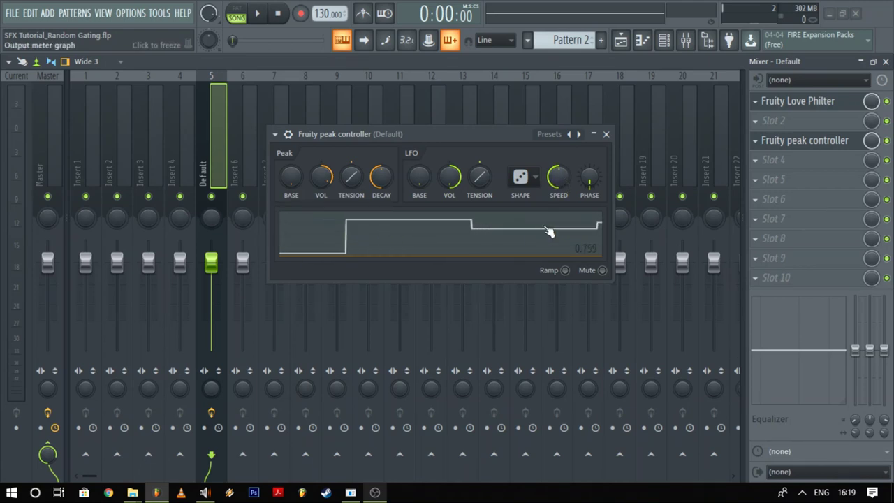
Set the peak controller's LFO speed to a faster preset value and close the plugin
right_click(564, 182)
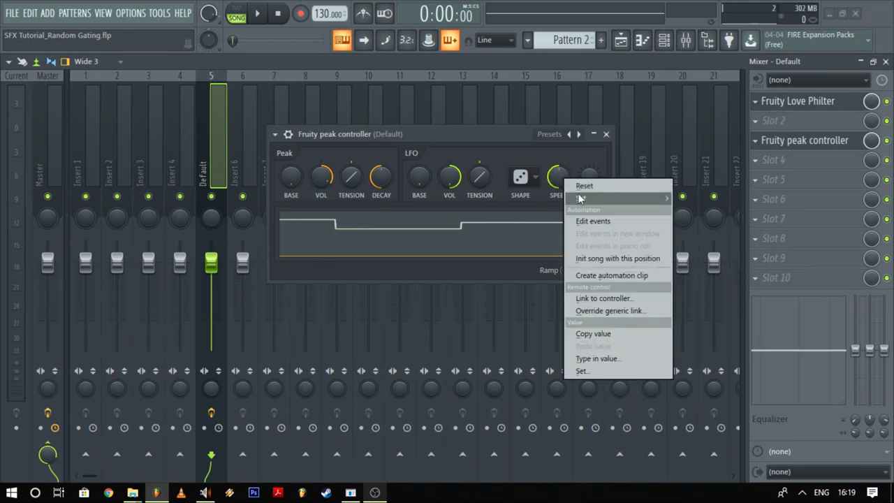
mouse_move(619, 200)
left_click(697, 239)
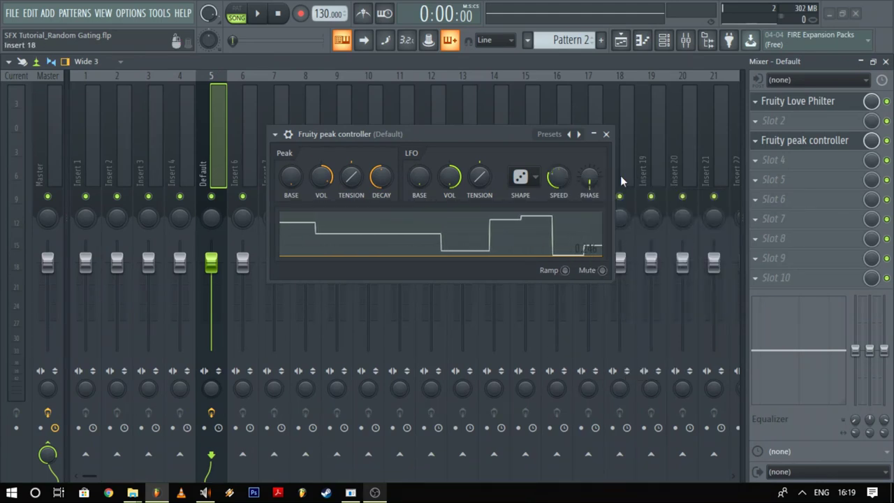
left_click(607, 133)
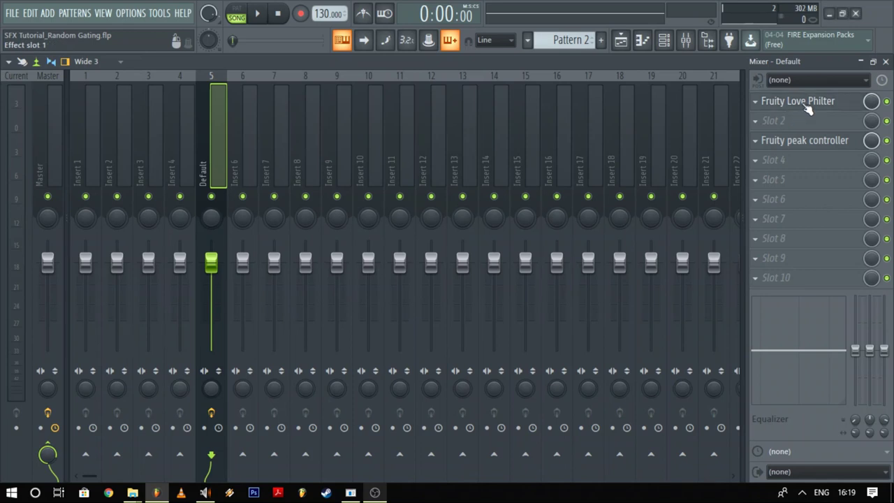
Link Fruity Love Philter's volume pattern selector to the internal controller Peak ctrl - LFO
left_click(796, 102)
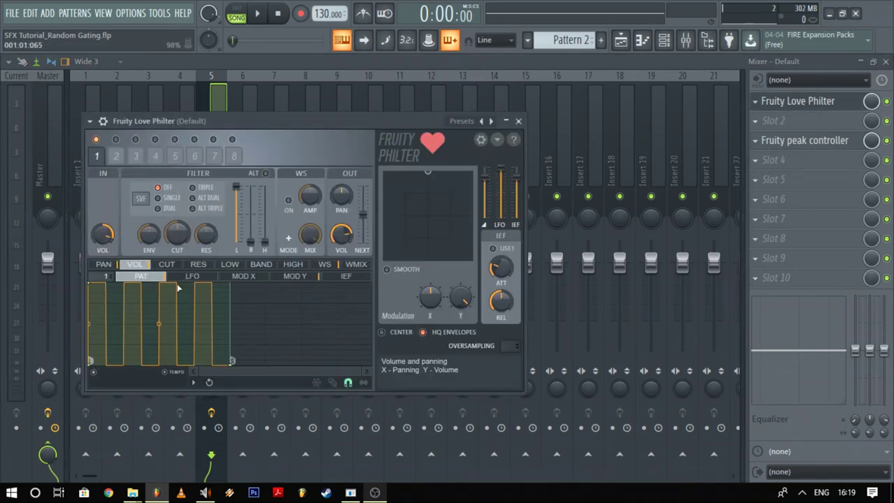
right_click(103, 277)
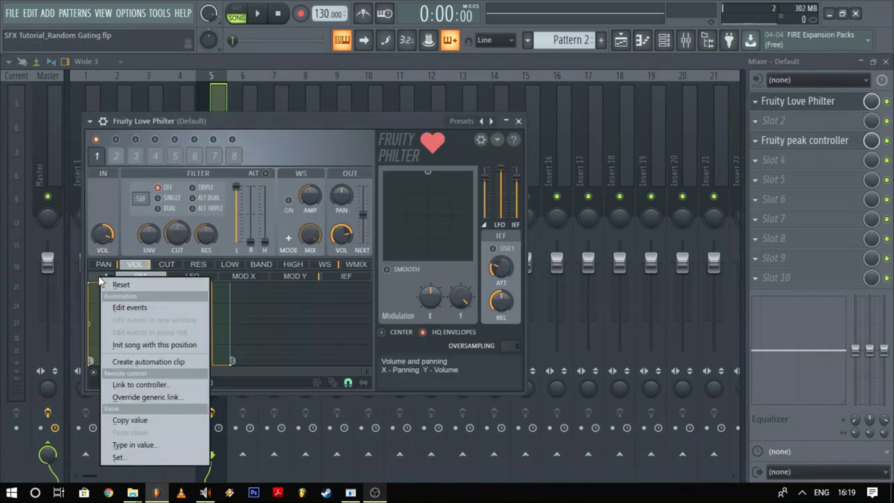
left_click(130, 384)
left_click(405, 218)
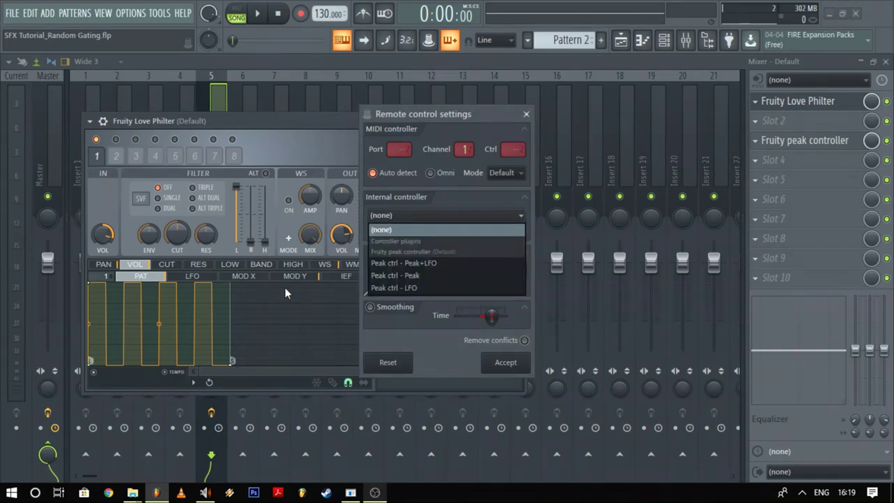
left_click(428, 288)
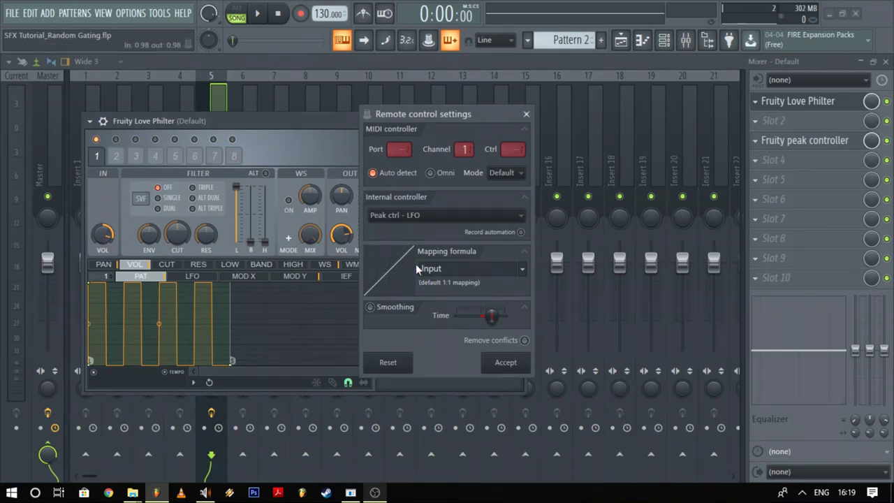
Apply the Steppy mapping formula to the LFO link and audition the randomly switched gating
left_click(522, 270)
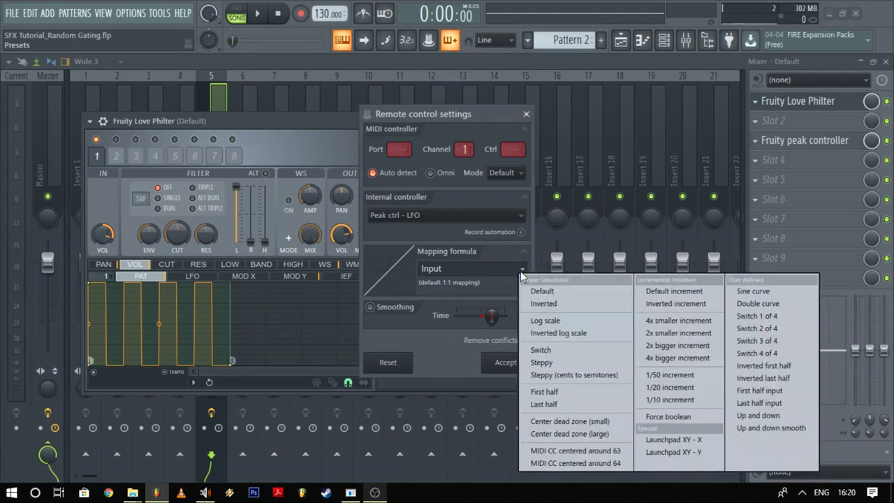
left_click(567, 364)
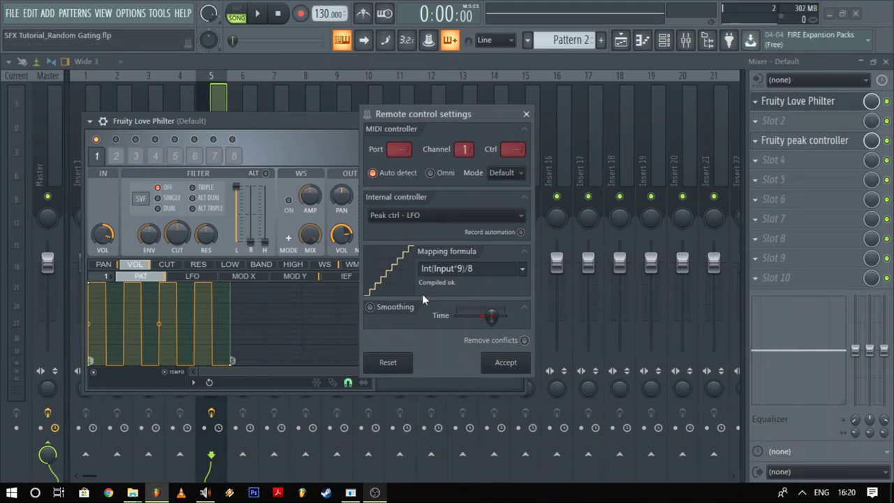
left_click(462, 269)
left_click(499, 367)
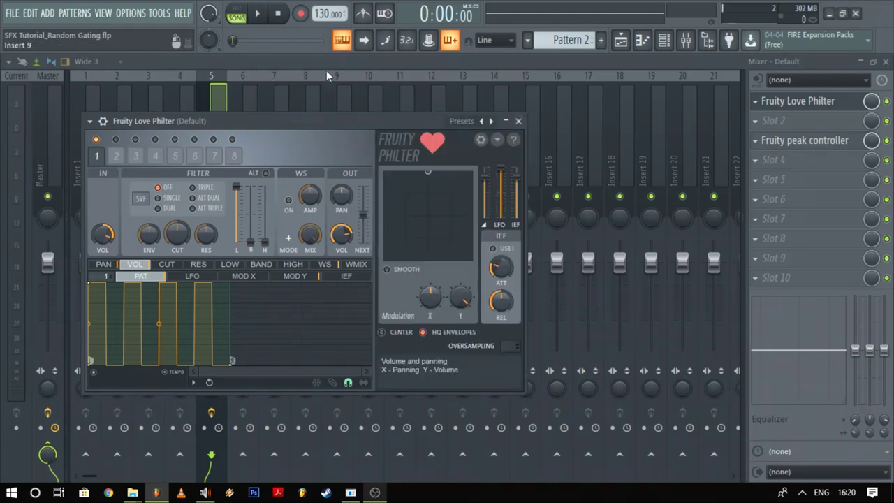
left_click(263, 15)
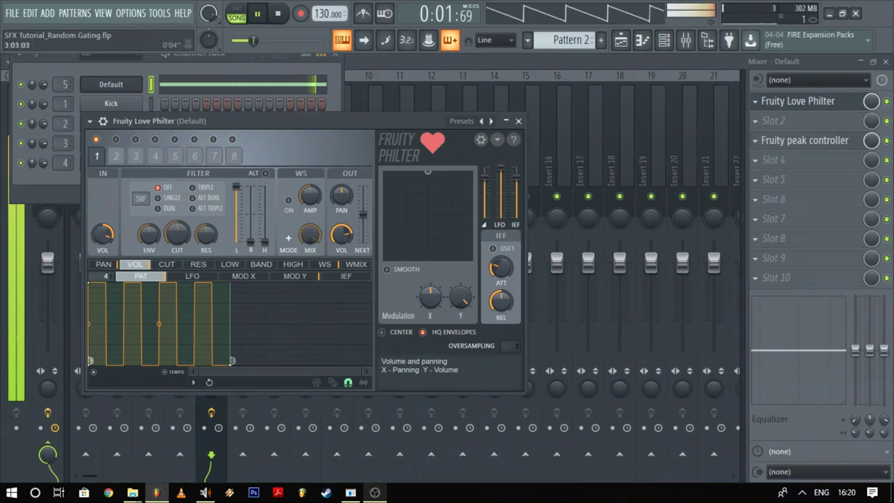
key("space")
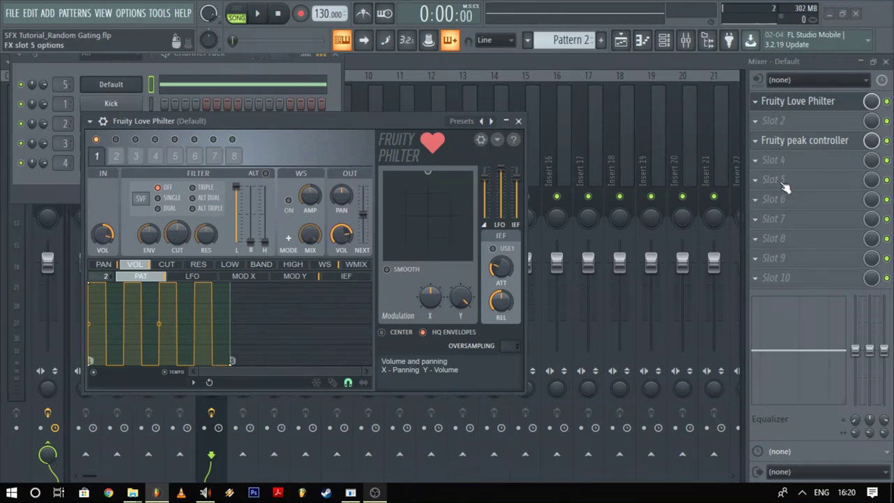
Load Fruity Delay 3 into effect slot 5 of mixer insert 5 and start playback
key("F8")
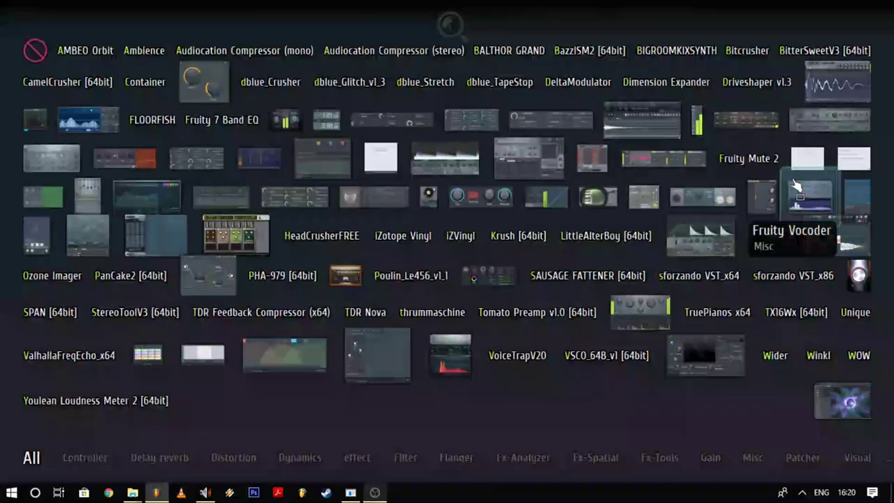
left_click(816, 126)
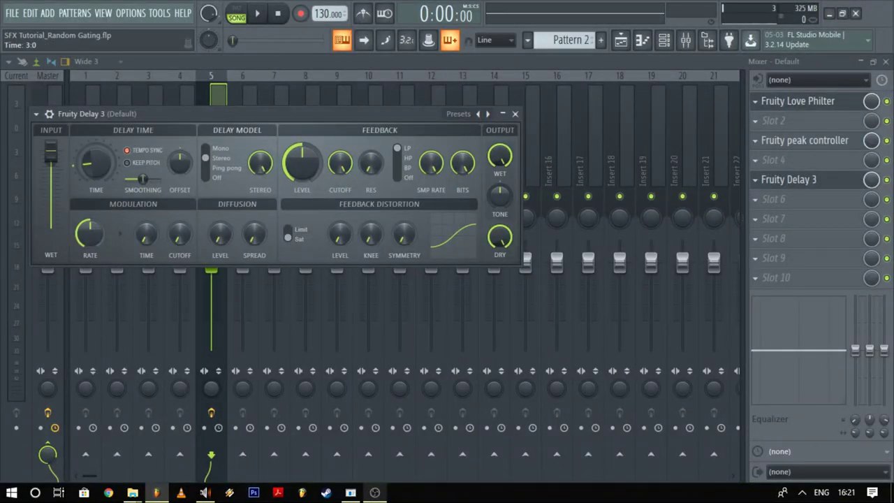
key("space")
Set the delay model to Ping pong and adjust the feedback level and cutoff with the HP filter
left_click(222, 167)
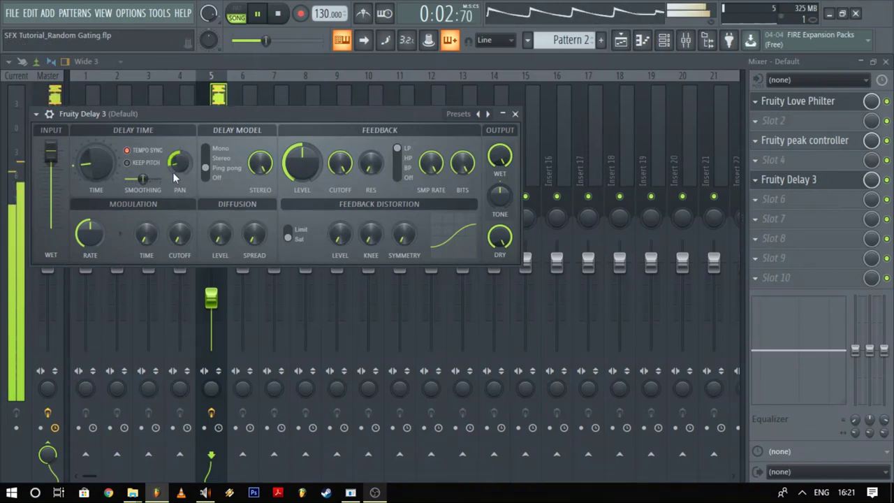
mouse_move(301, 164)
left_mouse_down()
mouse_move(300, 150)
mouse_move(296, 158)
left_mouse_up()
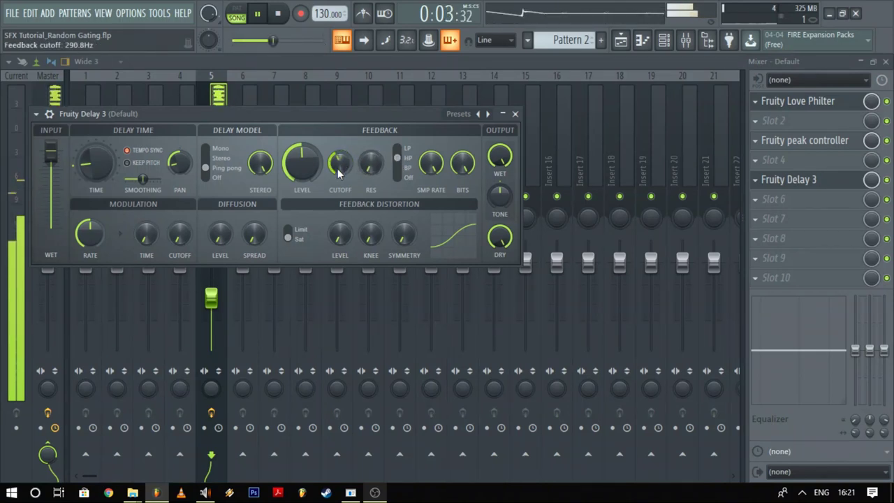
scroll(341, 168, "down", 2)
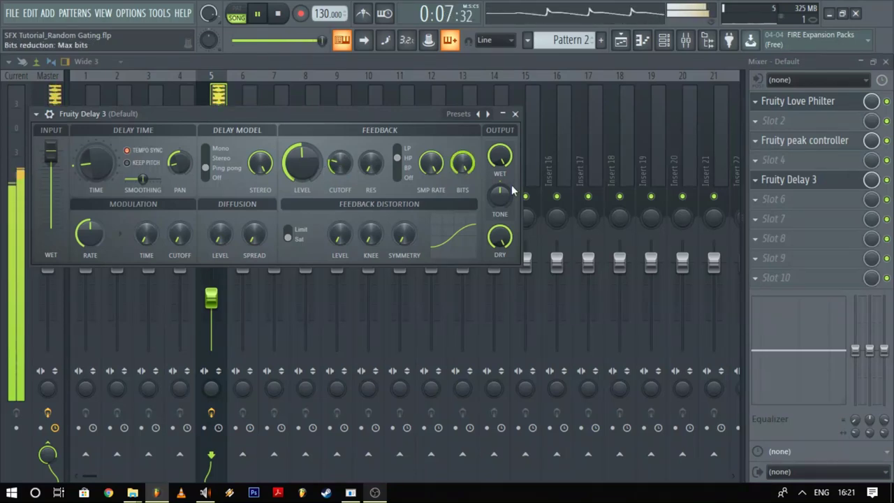
Load Fruity Reeverb 2 into effect slot 6 and raise its modulation amount and speed
key("alt+p")
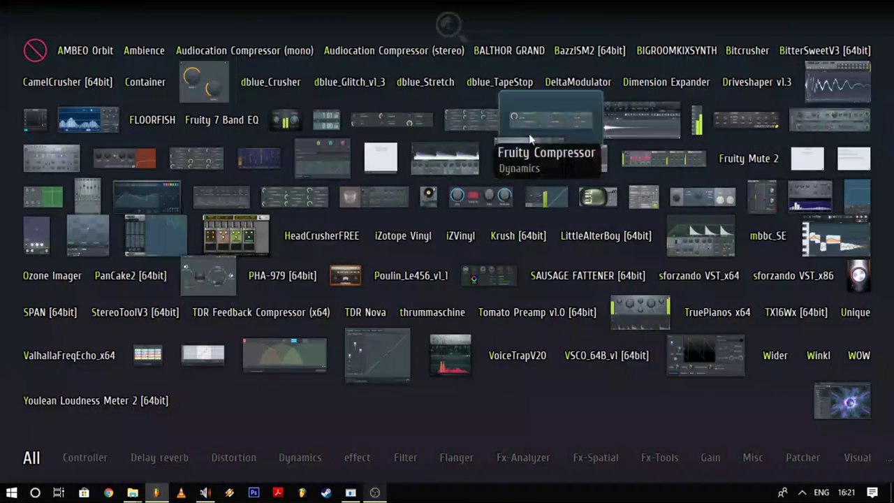
left_click(373, 196)
left_click_drag(262, 251, 263, 218)
left_click_drag(267, 282, 266, 246)
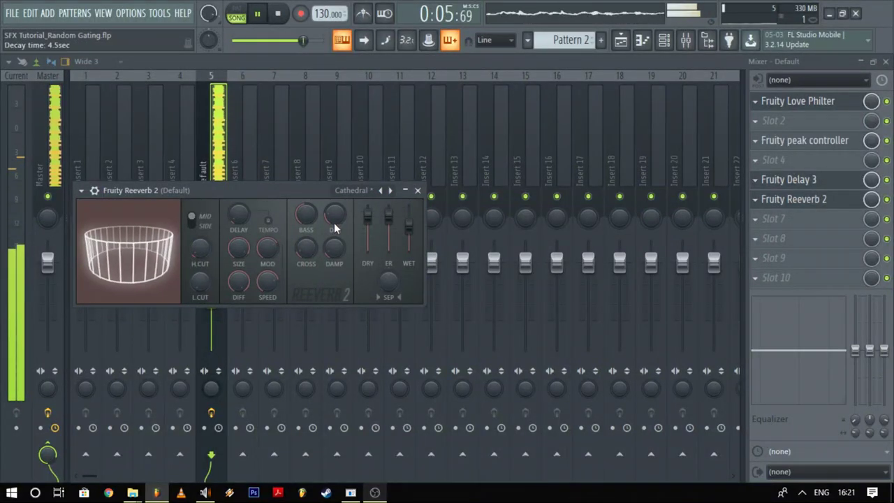
Raise the high cut of Fruity Reeverb 2 to maximum and lower its wet level
left_click_drag(200, 253, 201, 238)
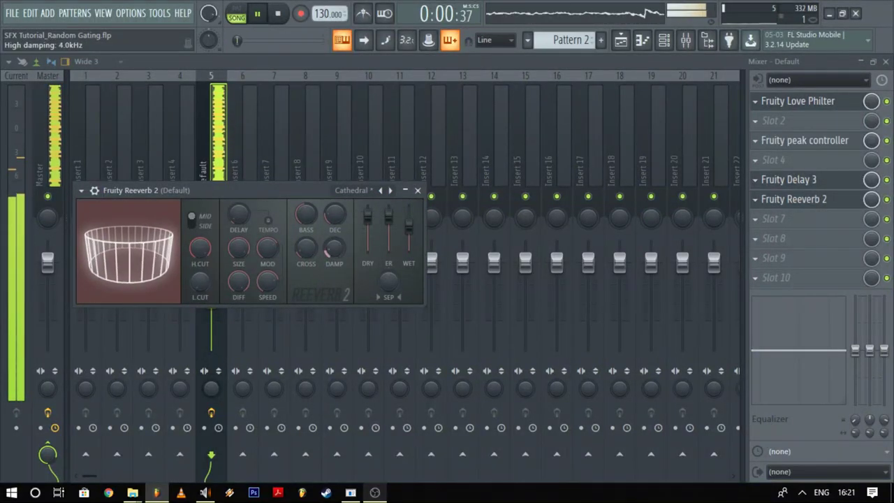
left_click_drag(408, 244, 410, 245)
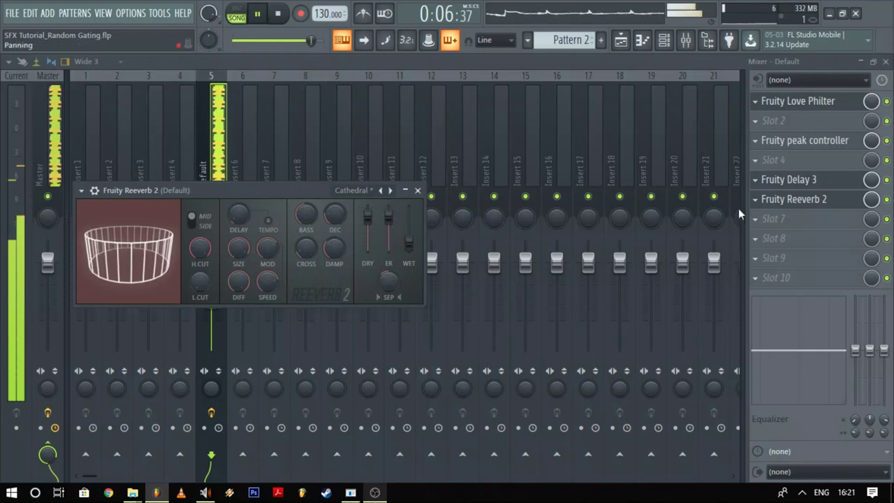
Adjust the feedback level of Fruity Delay 3, then audition the sustained C#3 note from the piano roll
left_click(833, 180)
left_click_drag(301, 162, 301, 154)
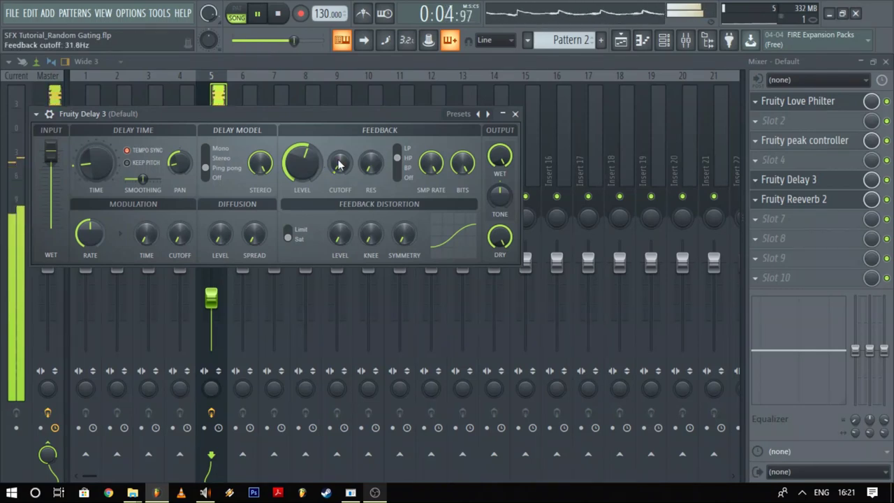
key("space")
key("F6")
key("F7")
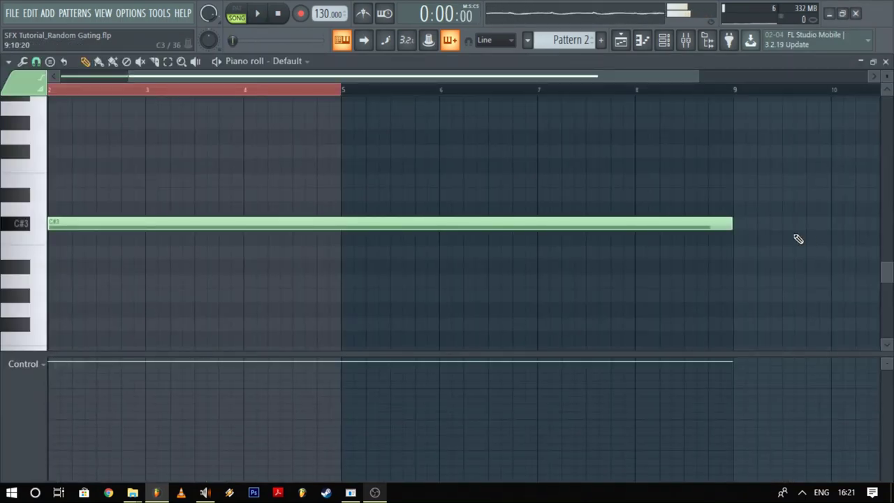
key("space")
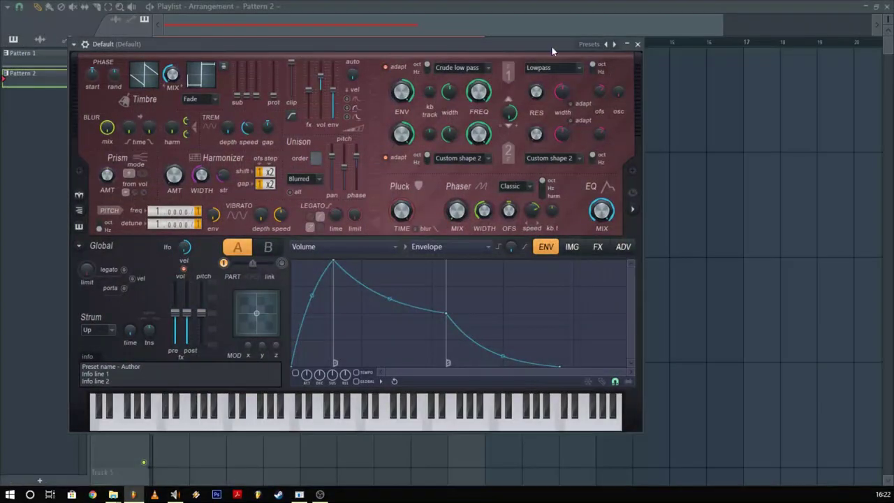
Set both the filter type and the resonance type of filter 1 to Custom shape 1
left_click(458, 68)
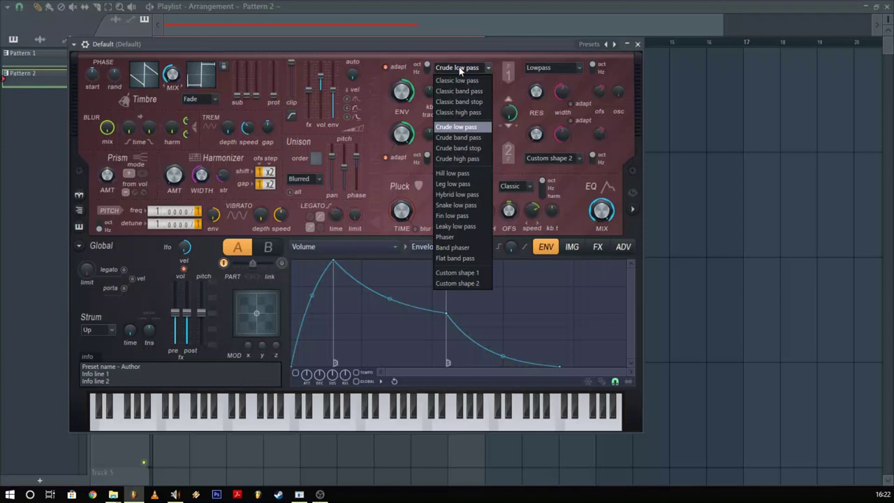
left_click(477, 273)
left_click(551, 67)
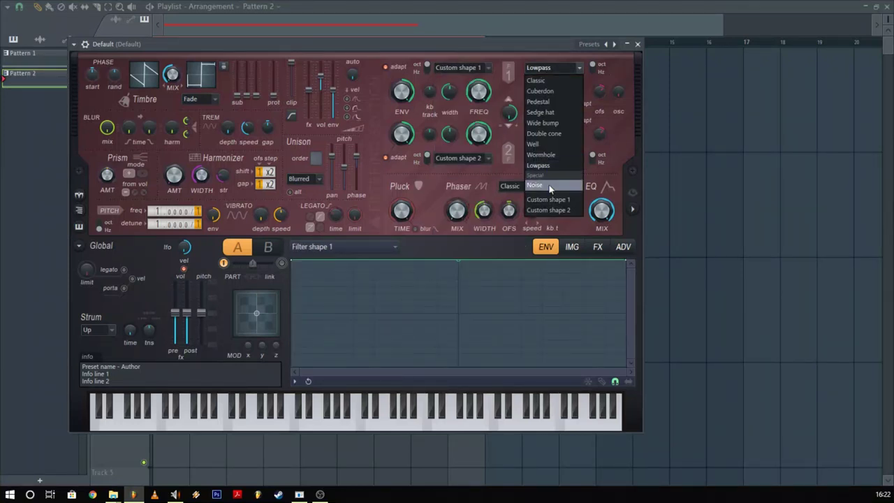
left_click(551, 199)
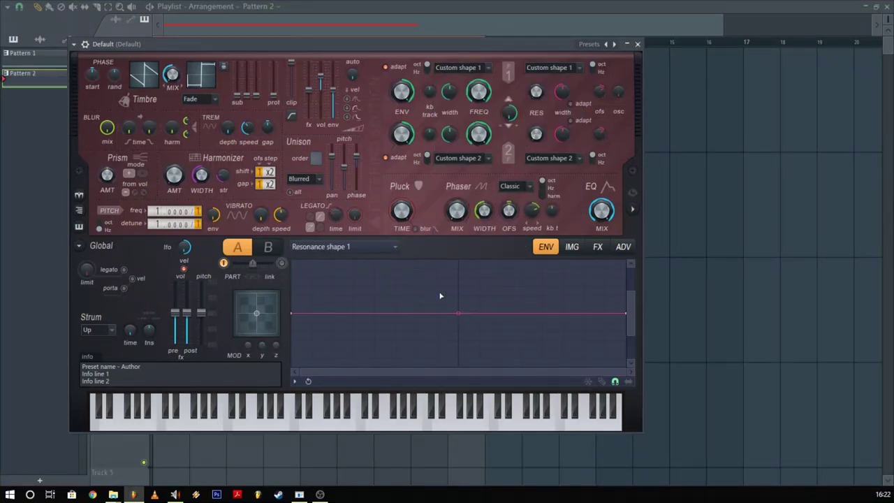
Draw Resonance shape 1 as two full-height peaks either side of one full-depth notch at the centre of the curve
left_click_drag(632, 333, 630, 379)
left_click_drag(631, 290, 631, 275)
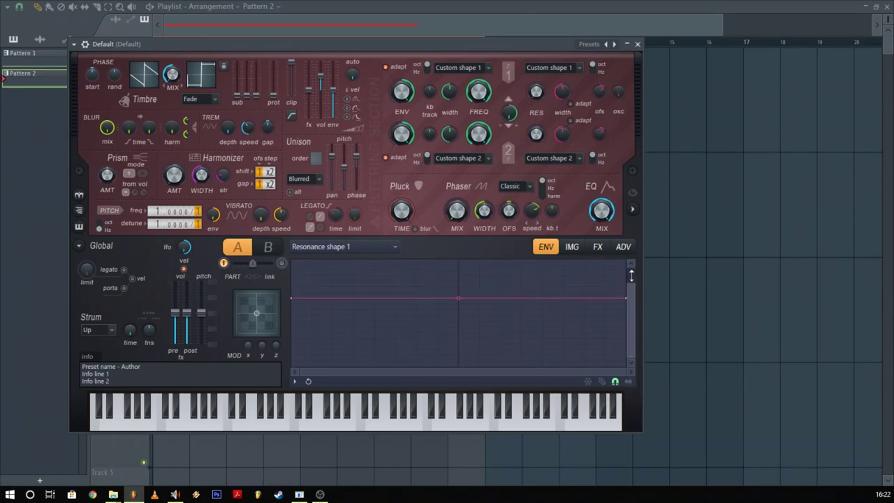
left_click(363, 249)
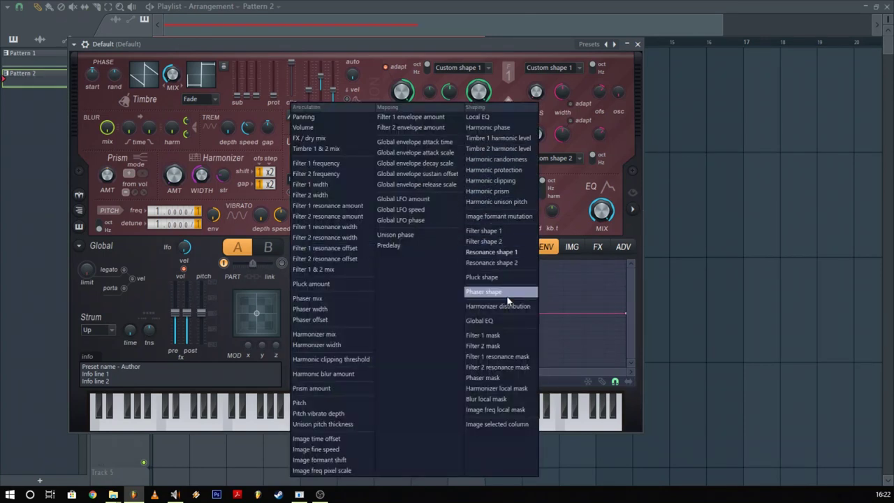
left_click(493, 252)
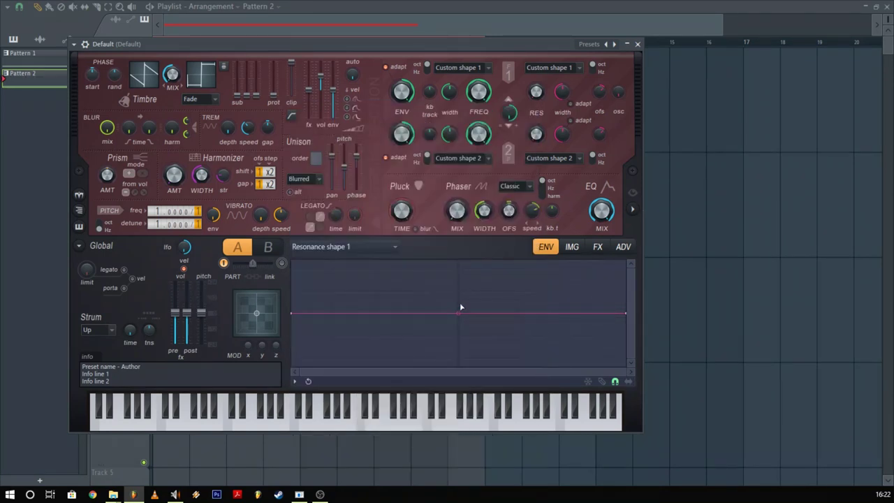
right_click(419, 313)
left_click_drag(418, 313, 438, 241)
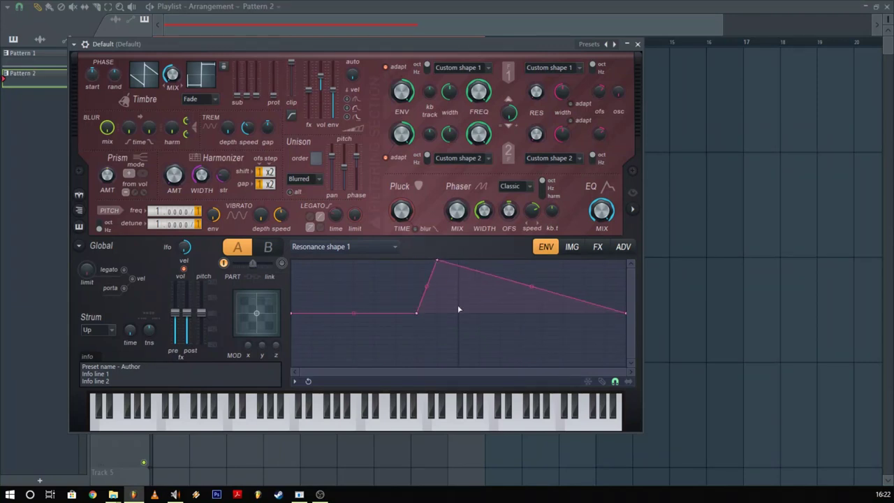
right_click(459, 310)
left_click_drag(459, 311, 461, 394)
right_click(475, 333)
left_click_drag(475, 334, 486, 271)
right_click(496, 276)
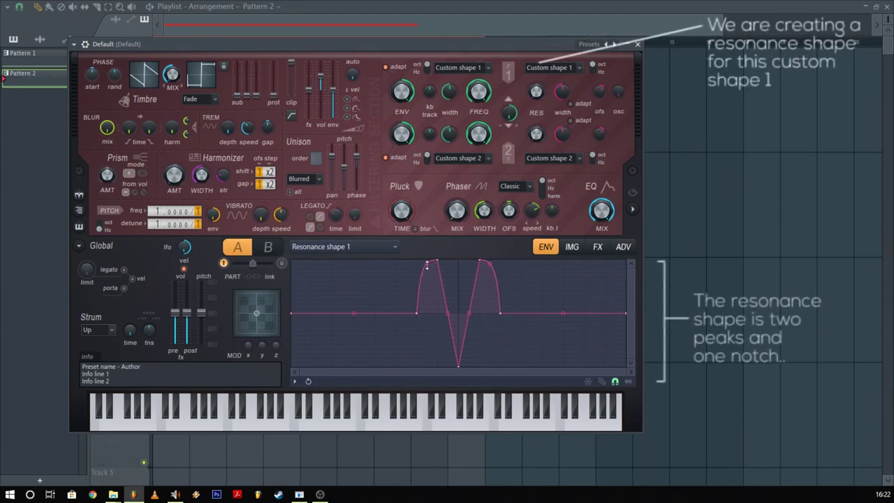
Expand the synth's spectral display and sweep the filter 1 frequency during playback to move the resonance curve
left_click(634, 210)
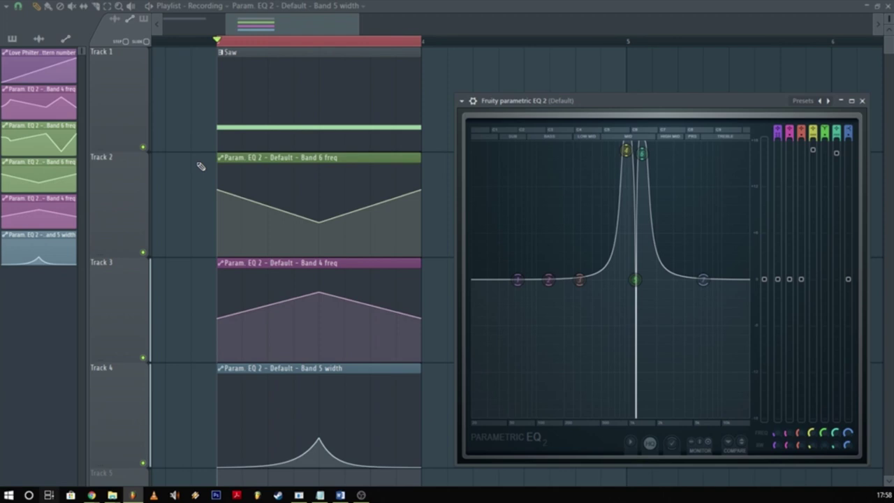
key("space")
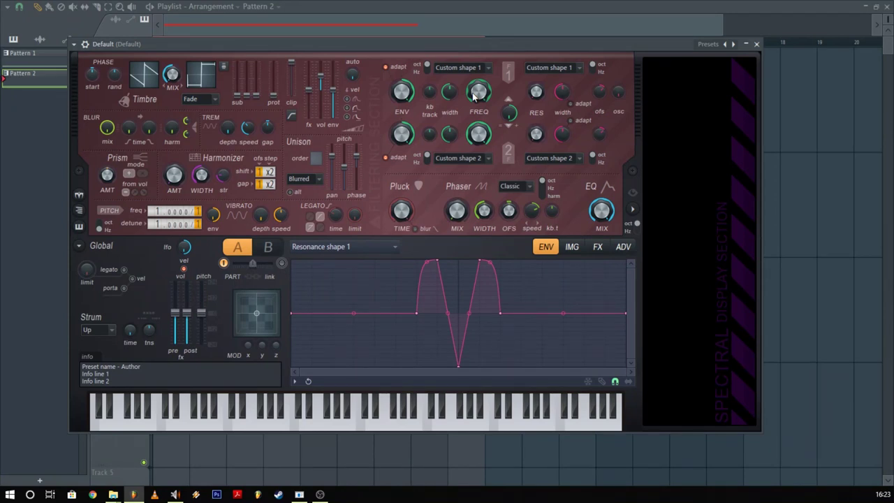
key("space")
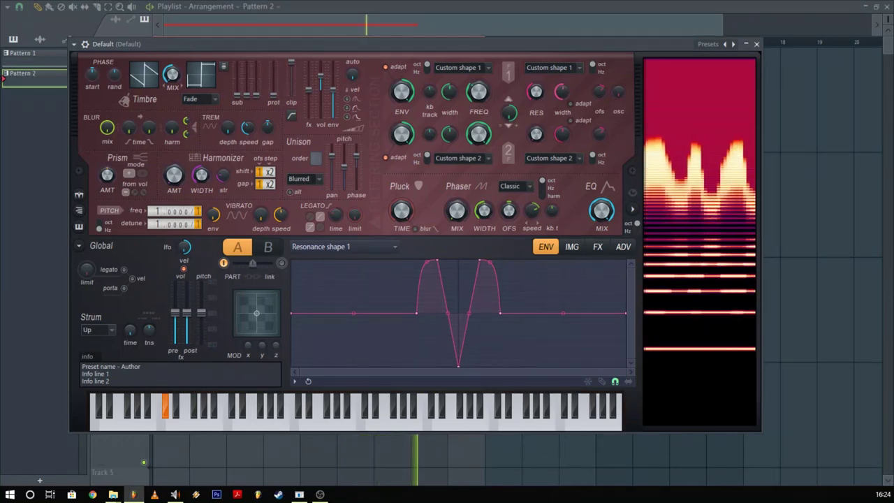
key("space")
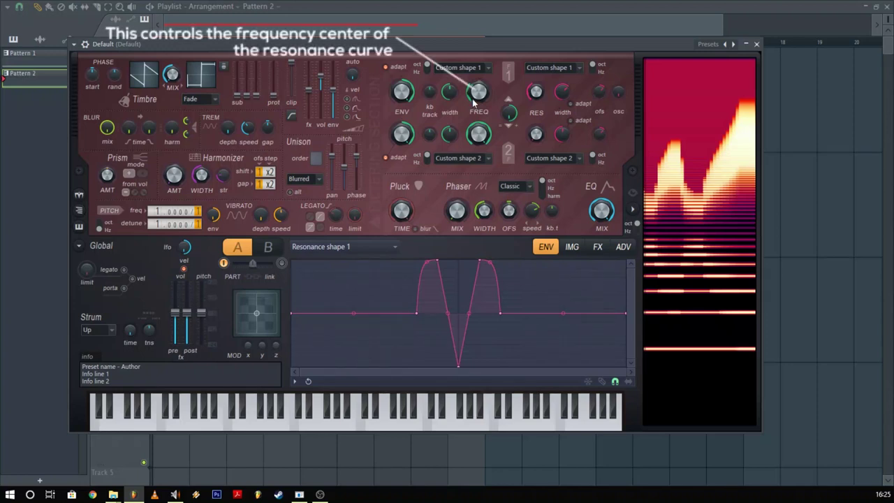
key("space")
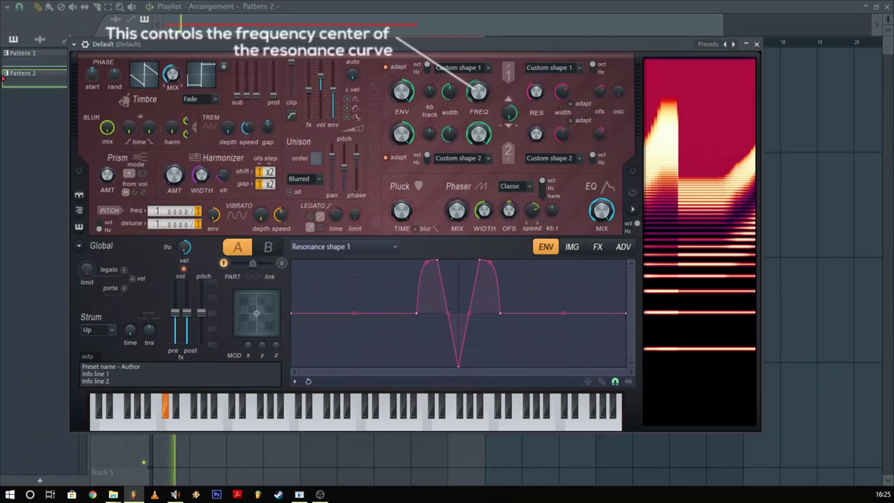
left_click_drag(479, 94, 479, 78)
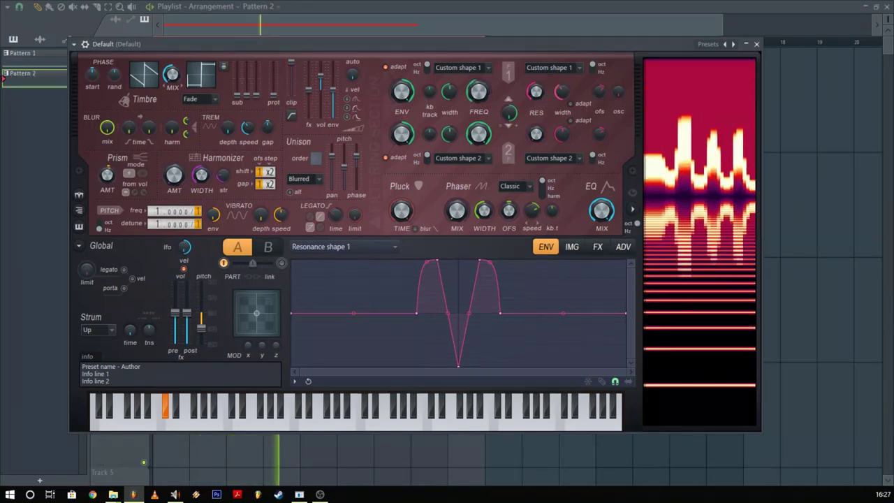
Reset the synth's global pitch slider to its default and stop playback
right_click(207, 316)
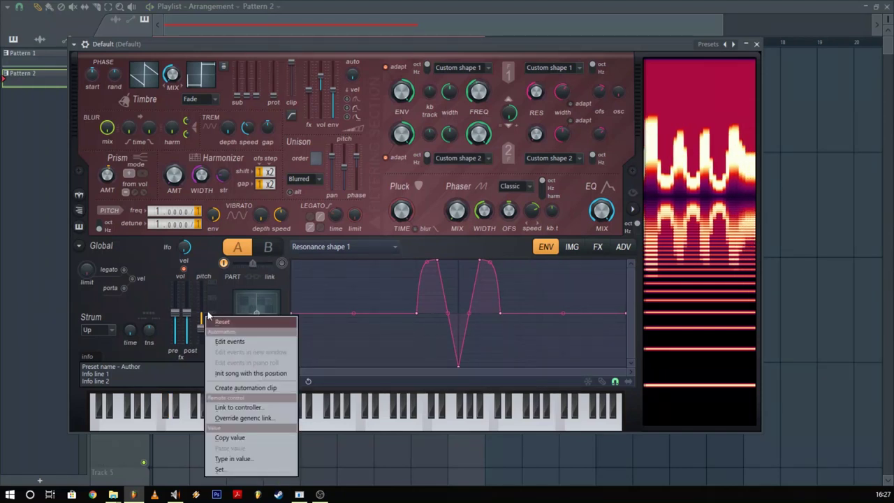
left_click(222, 322)
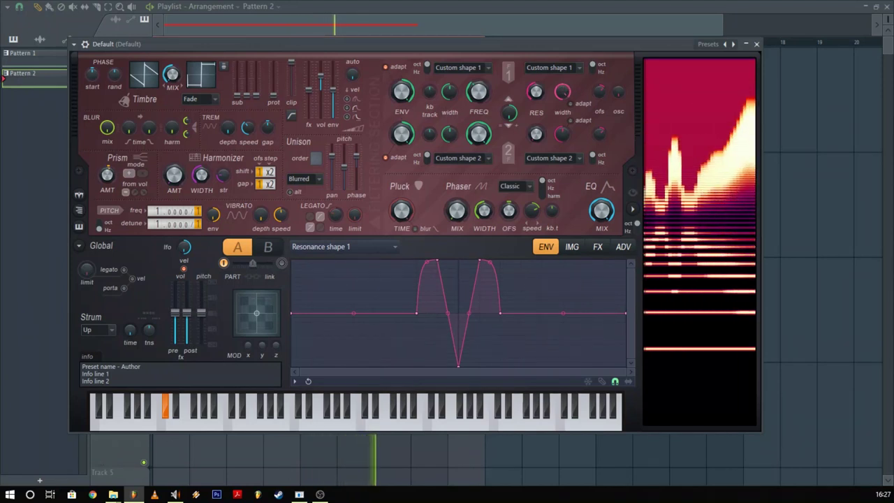
key("space")
Close the synth window and audition Pattern 2 in the playlist
left_click(448, 4)
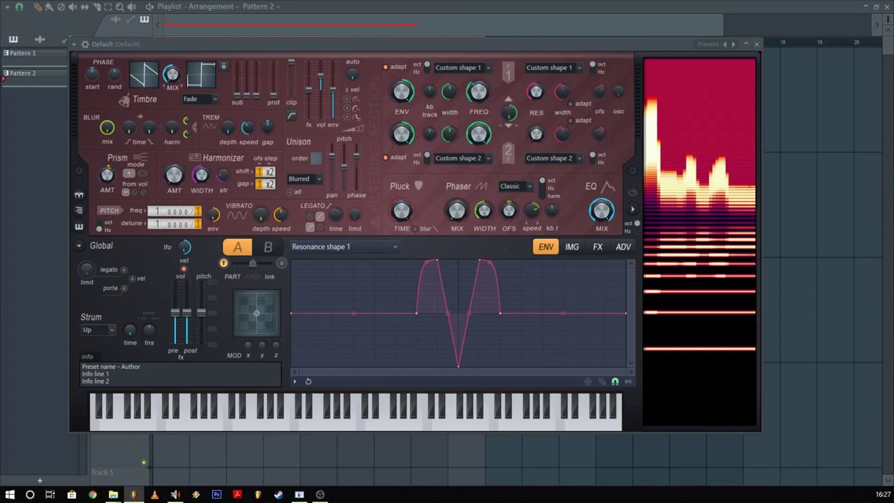
key("Escape")
key("space")
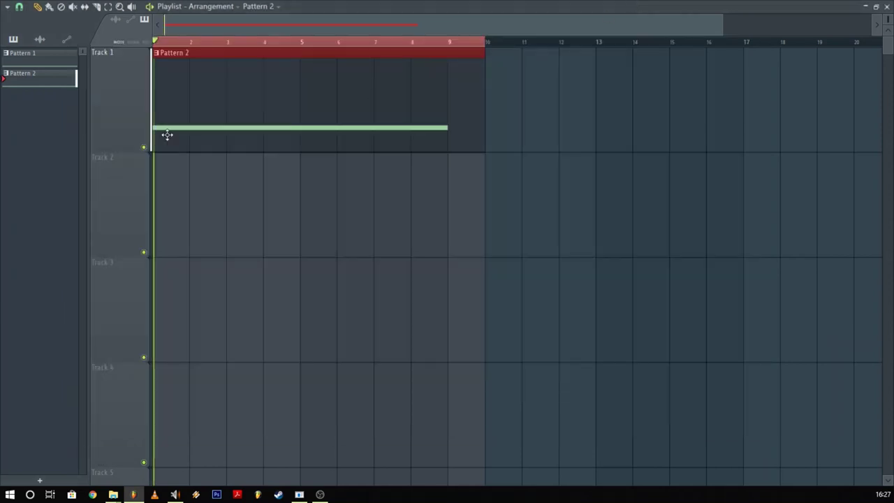
key("space")
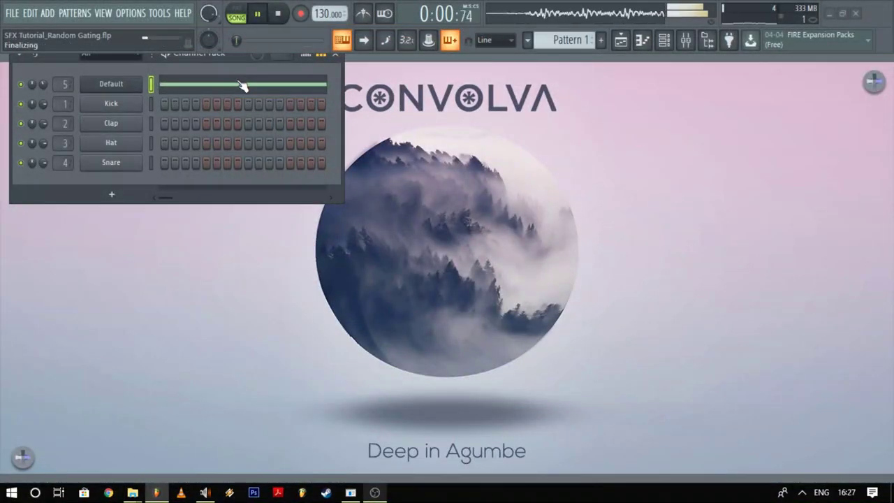
In Pattern 1's piano roll for the Default channel, shorten the C#3 note and add a D3 note at 1:09
left_click(242, 85)
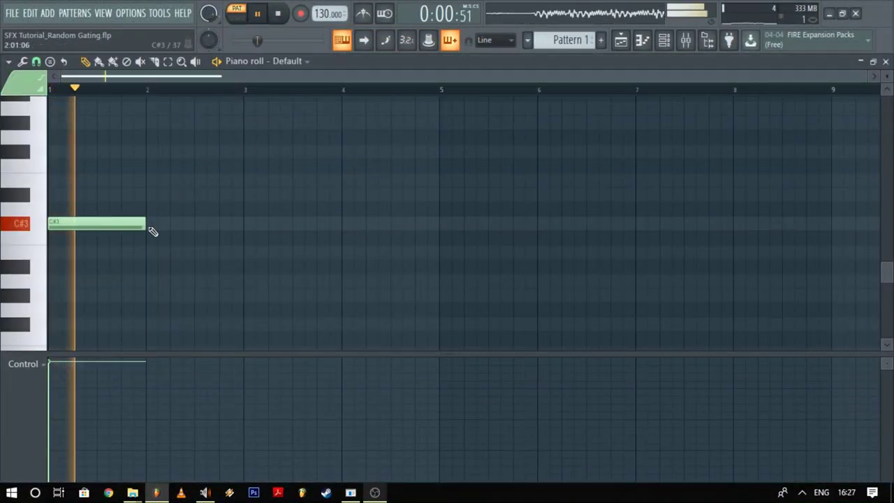
key("space")
left_click_drag(144, 225, 133, 226)
left_click(78, 192)
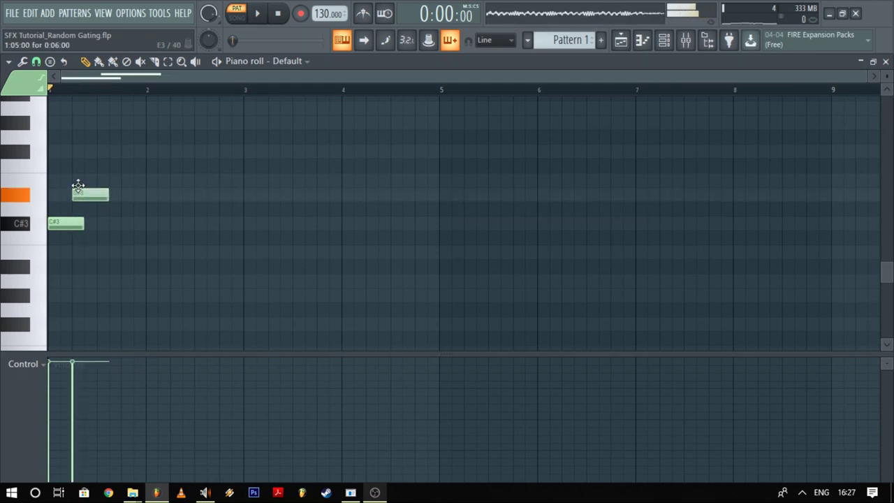
left_click_drag(78, 176, 115, 214)
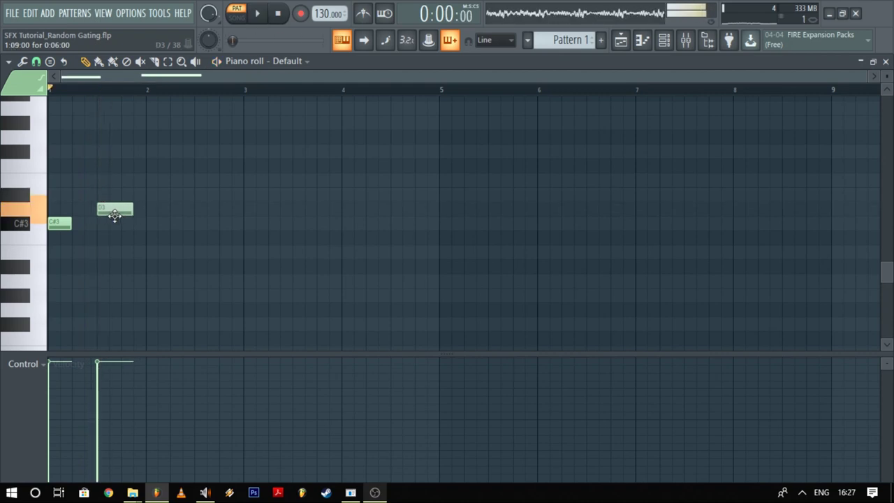
Add an A#2 note starting at 1:13 and lengthen the C#3 and D3 notes to 8 steps each
left_click(148, 269)
key("space")
left_click_drag(68, 221, 146, 208)
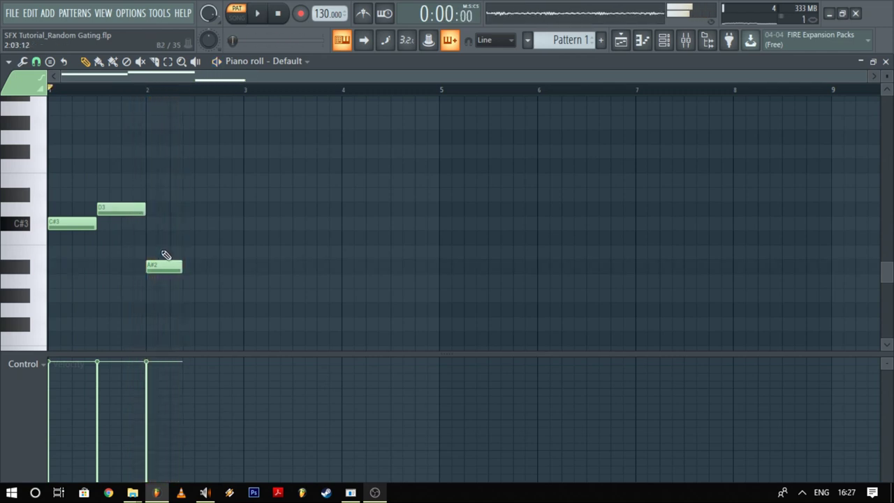
left_click_drag(159, 267, 135, 266)
Shorten the D3 note to 4 steps and raise the last note to C3
key("space")
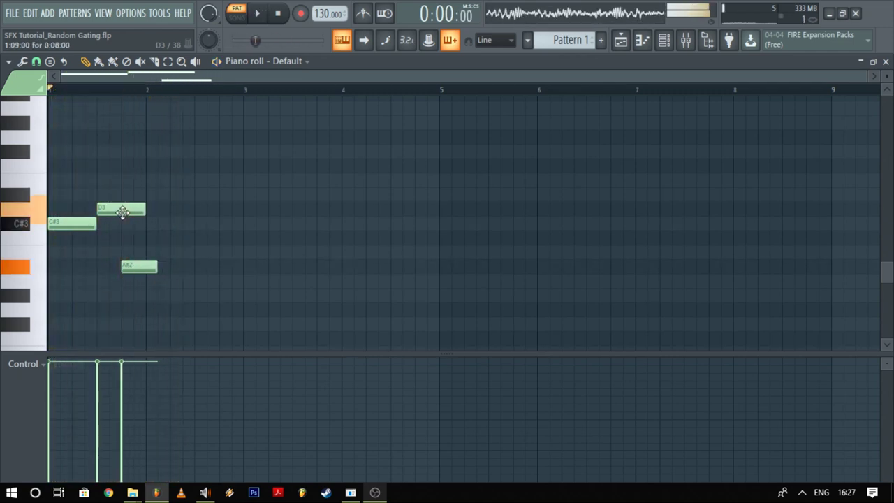
key("space")
left_click_drag(145, 210, 120, 209)
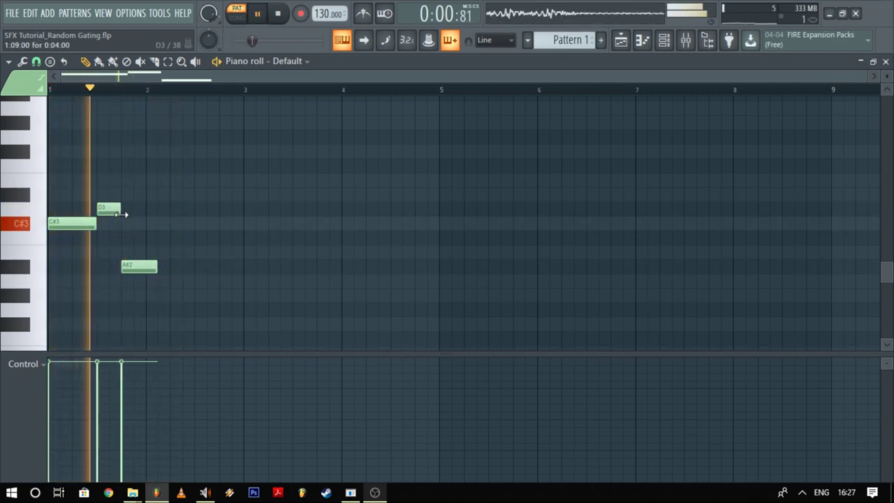
key("space")
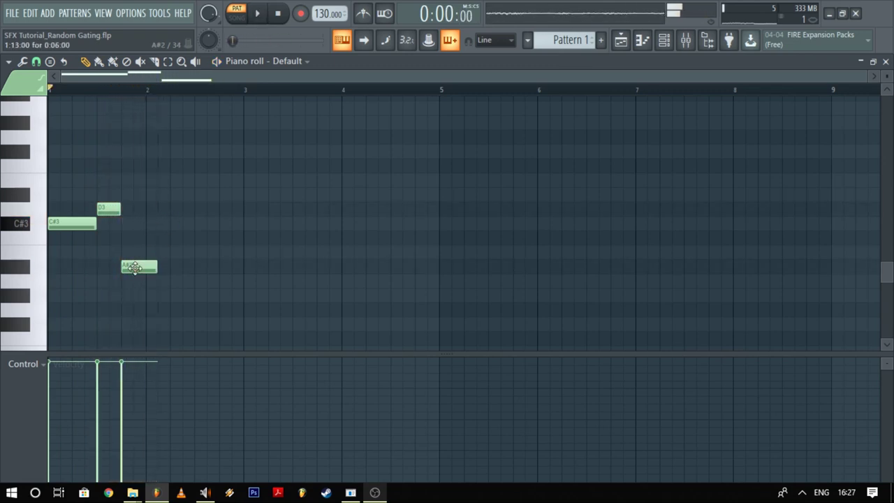
left_click_drag(135, 267, 136, 246)
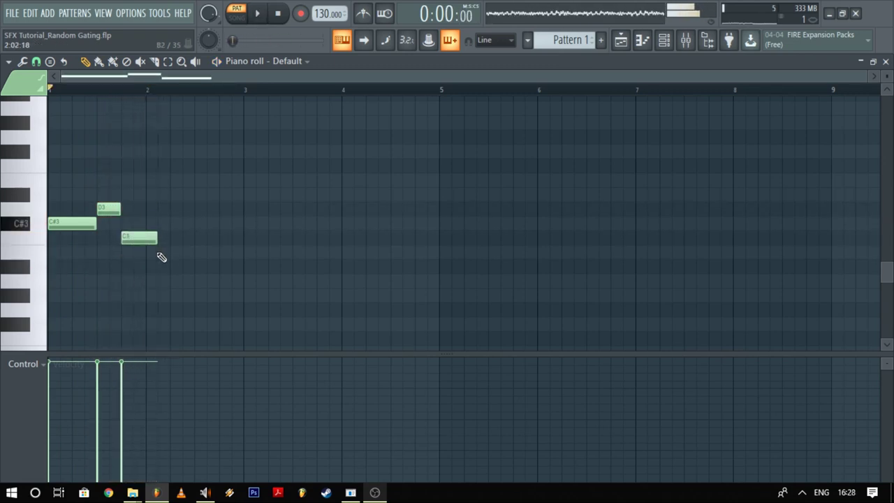
Transpose all three notes up one octave and audition the phrase
key("ctrl+a")
key("Delete")
key("space")
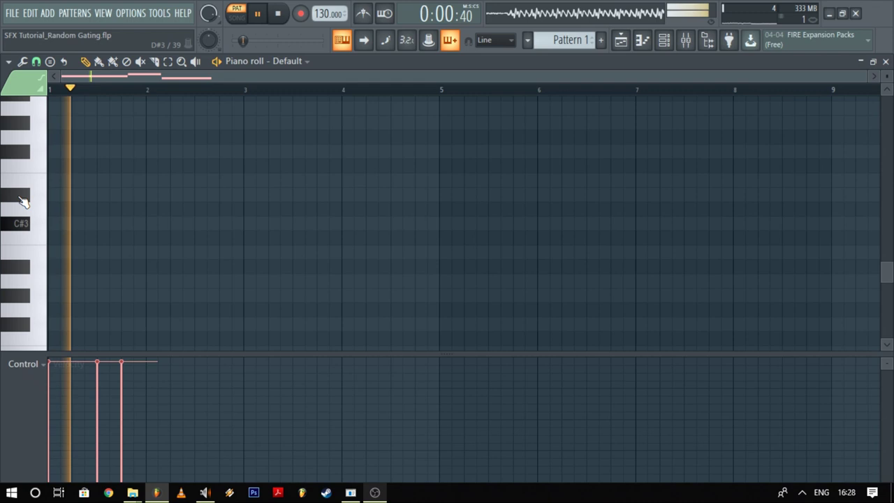
right_click(226, 153, "ctrl")
left_click(285, 273, "ctrl")
key("space")
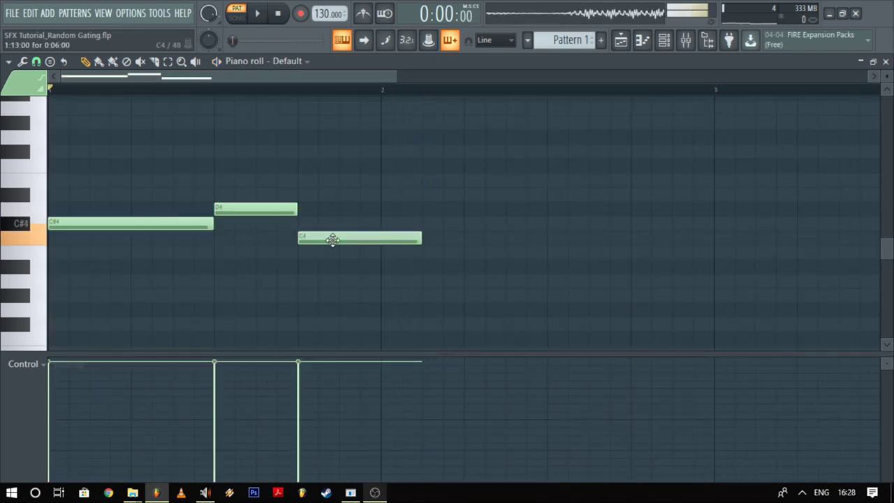
Raise the last note to C#4 and move the D4 note to start at 1:11
left_click_drag(332, 240, 330, 223)
key("space")
left_click_drag(260, 208, 304, 209)
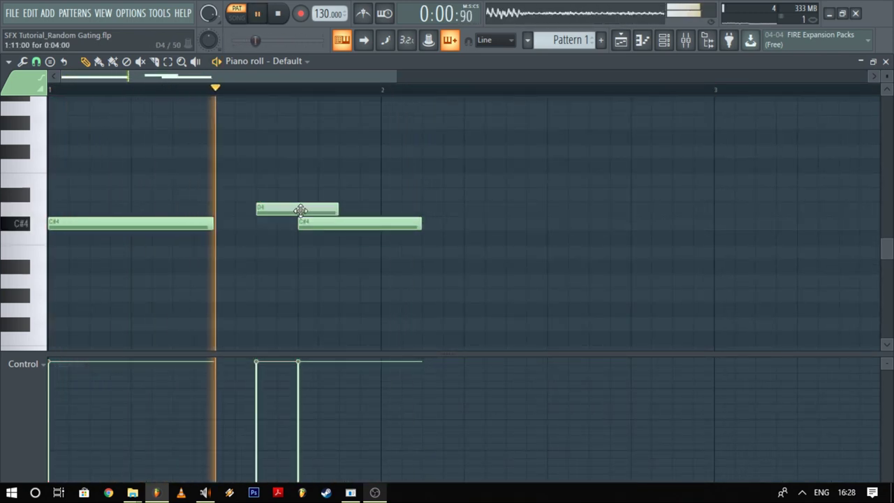
Lengthen the first C#4 note to 10 steps and shorten the D4 note to 2 steps
left_click_drag(211, 223, 240, 224)
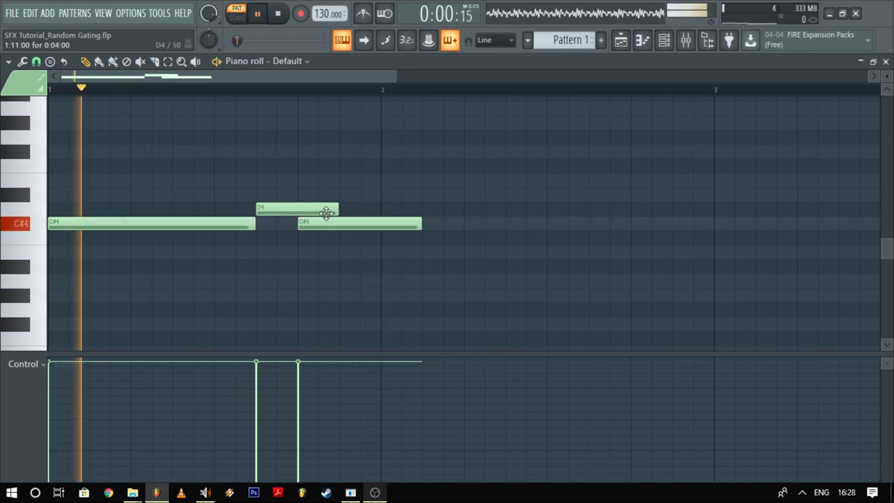
left_click_drag(341, 208, 300, 208)
key("space")
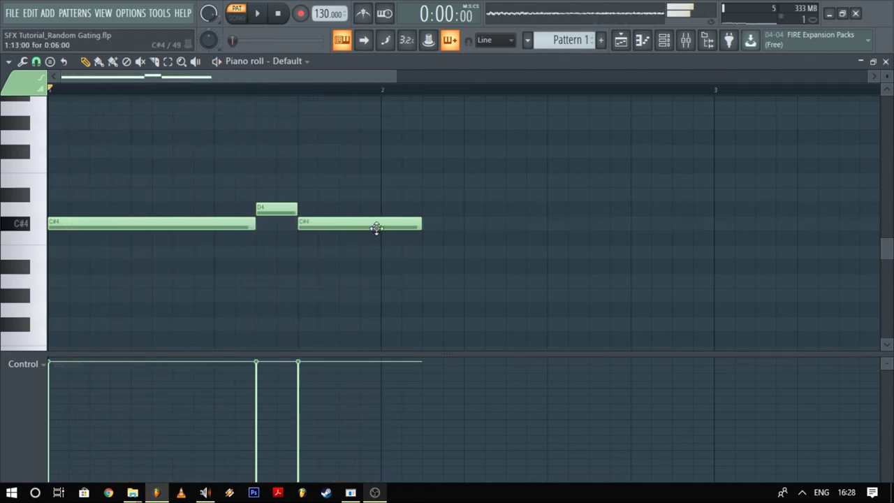
Add a 6-step B3 note starting at 1:15 and shorten the C#4 note before it to 2 steps
left_click(344, 289)
right_click(346, 282)
left_click(339, 226)
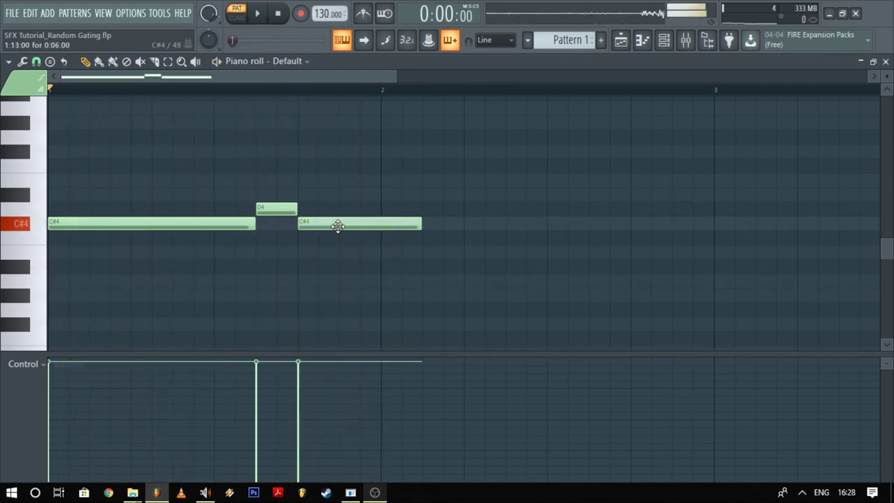
left_click(344, 252)
key("space")
left_click_drag(422, 225, 356, 247)
left_click_drag(459, 251, 387, 252)
key("space")
key("ctrl+z")
Add a C#4 note starting at 2:05, lengthen it to 12 steps and audition the phrase
left_click(465, 219)
key("space")
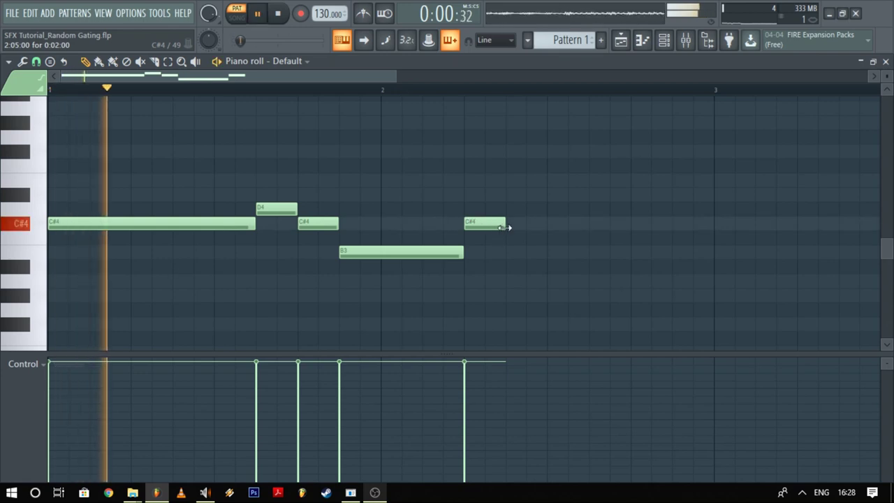
left_click_drag(505, 224, 710, 257)
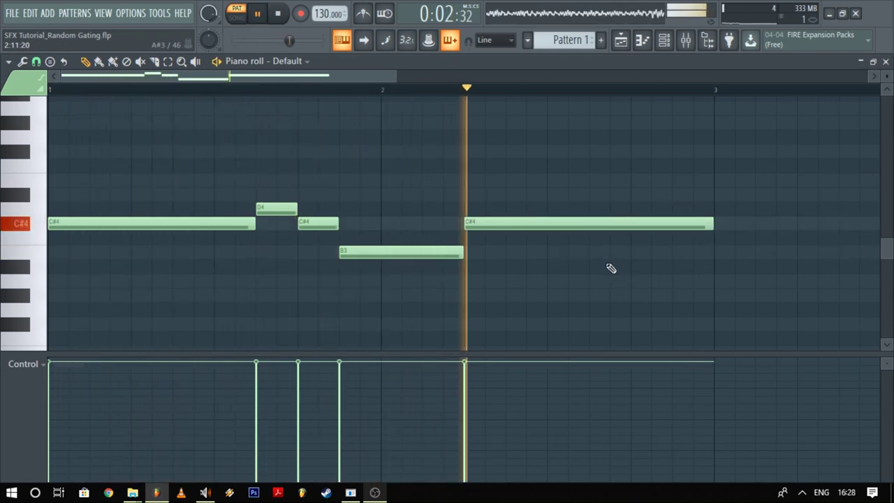
left_click_drag(603, 264, 596, 255)
scroll(595, 255, "down", 2)
scroll(595, 257, "down", 1)
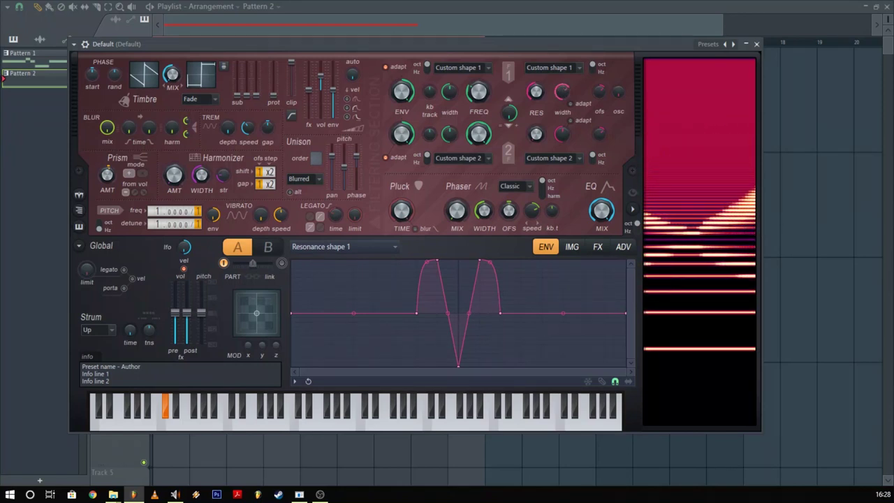
Adjust the first filter's resonance width in the synth and play the arrangement with kick and bass
left_click_drag(562, 91, 562, 79)
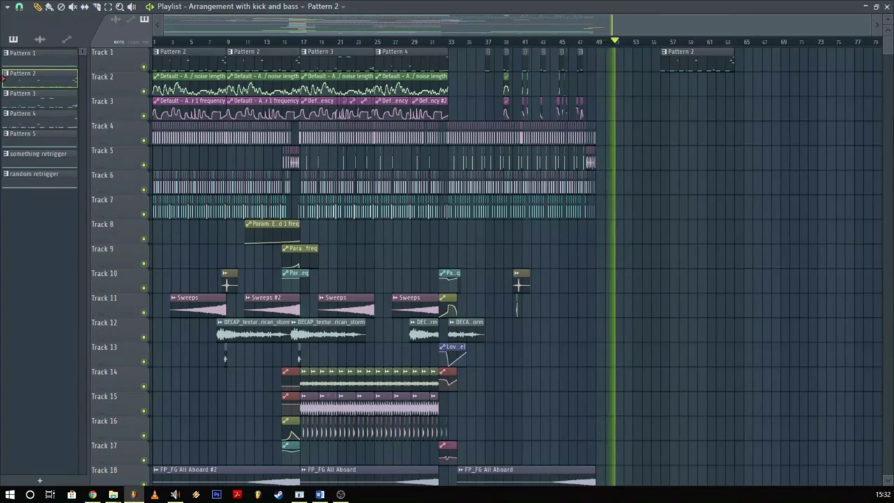
key("space")
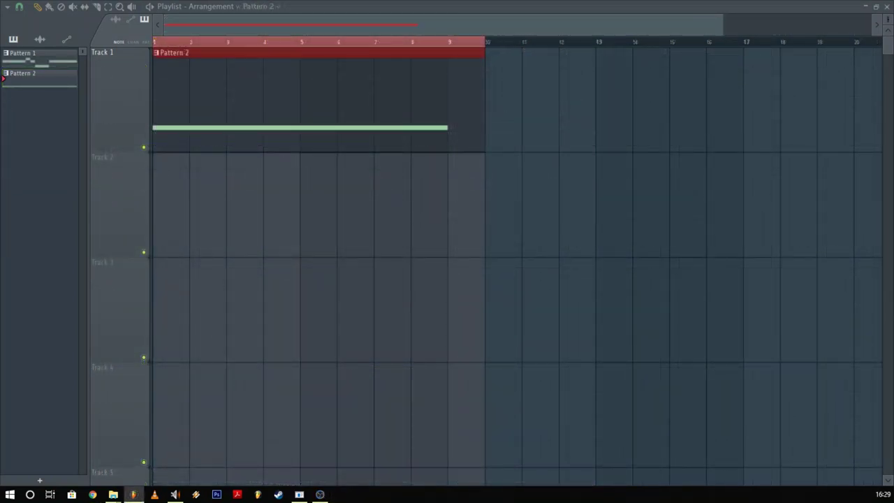
Show the Wub wub this knob surface of the Convolva Dark Psychedelic Foresty Ambience patch and turn its Convolva Random Gator knob up to full
left_click_drag(246, 178, 377, 109)
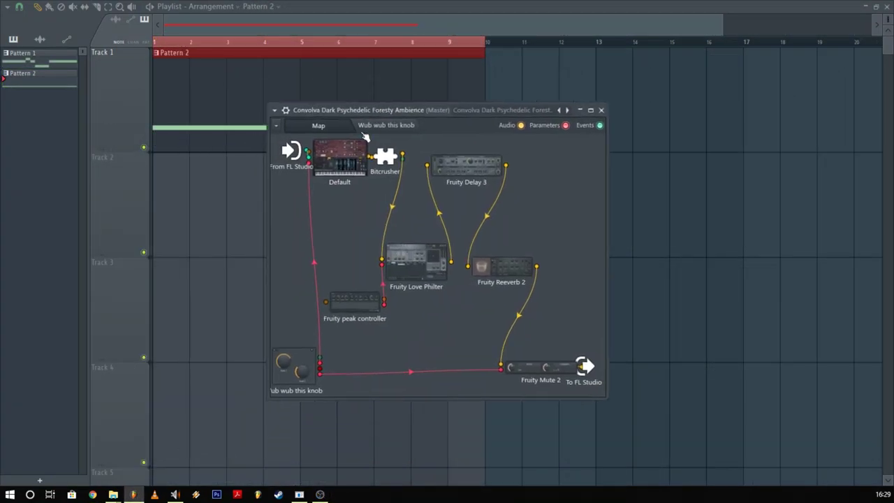
left_click(380, 125)
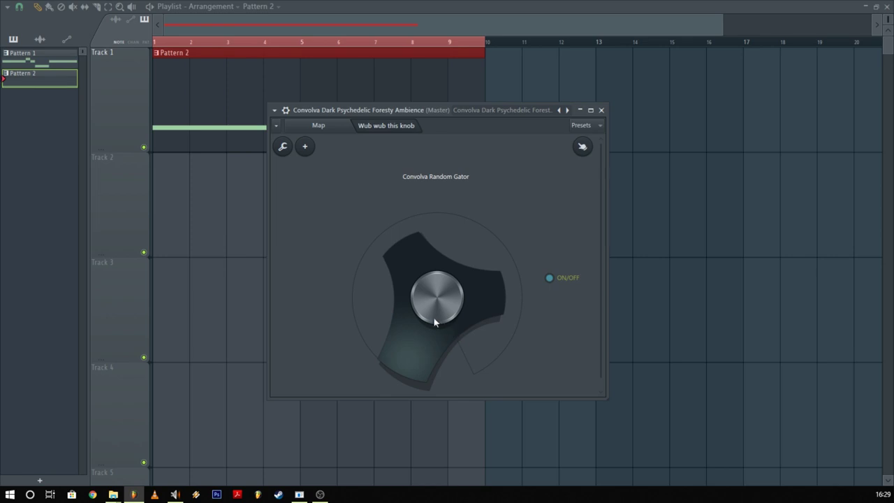
left_click_drag(425, 280, 426, 265)
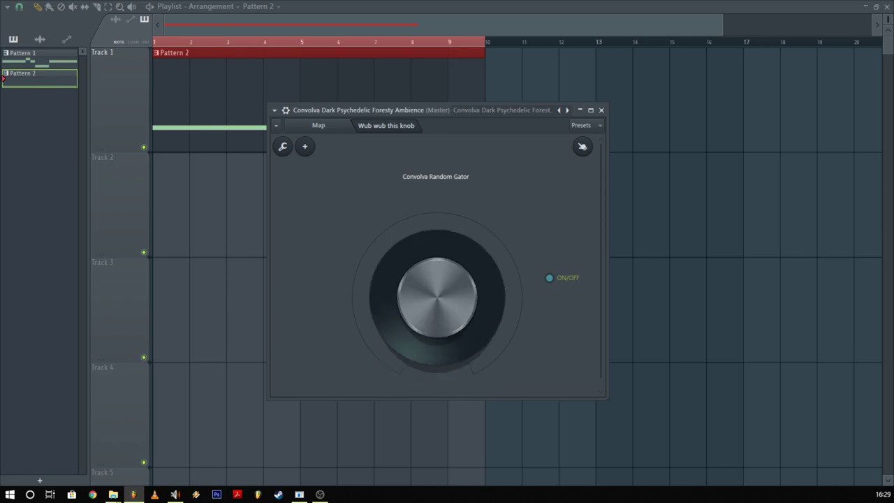
scroll(460, 324, "down", 3)
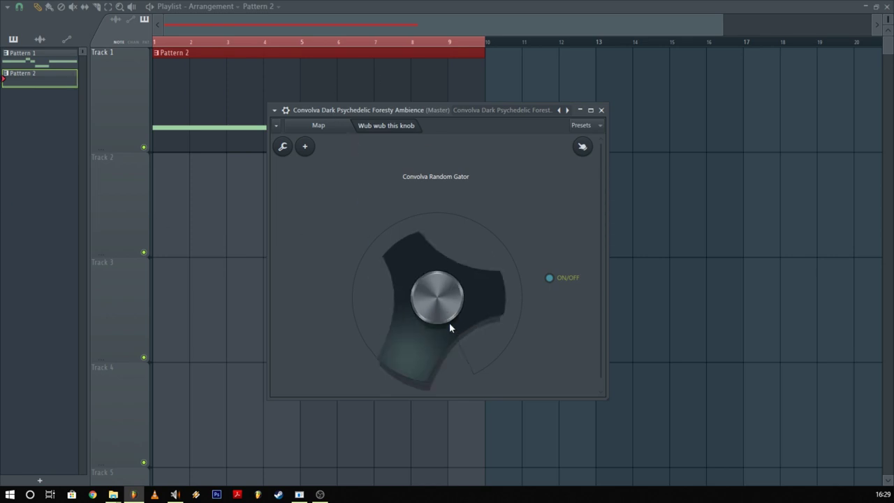
left_click_drag(449, 323, 437, 289)
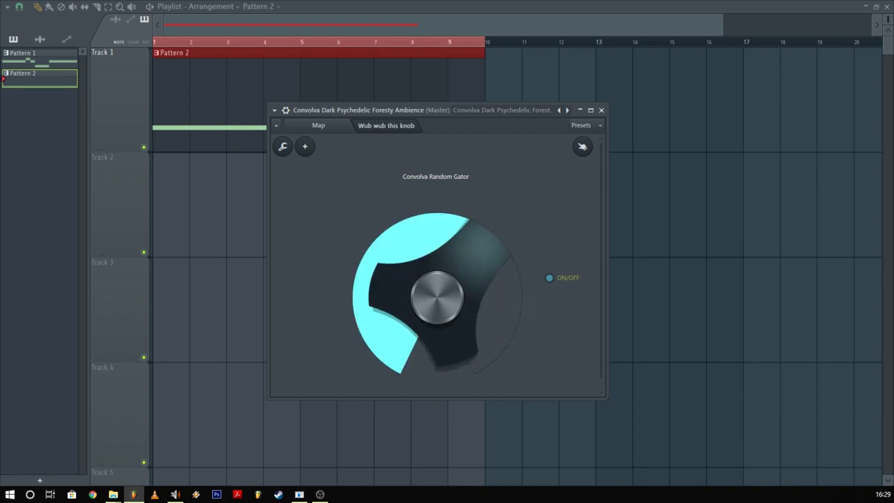
mouse_move(437, 289)
left_mouse_down()
mouse_move(437, 316)
mouse_move(428, 306)
mouse_move(426, 320)
mouse_move(426, 277)
mouse_move(426, 321)
mouse_move(426, 280)
mouse_move(426, 321)
mouse_move(426, 279)
mouse_move(426, 320)
mouse_move(438, 283)
left_mouse_up()
Leave the surface's edit mode and set the Convolva Random Gator knob to about two-thirds of its range
key("alt")
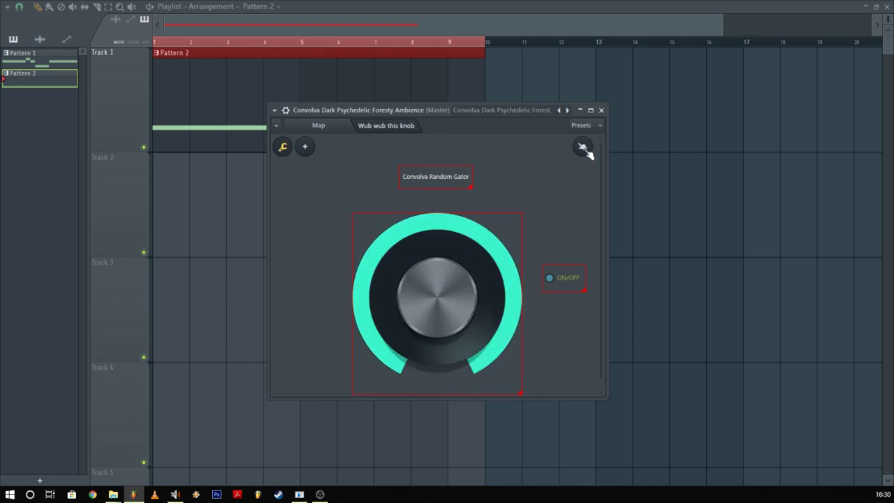
left_click(284, 148)
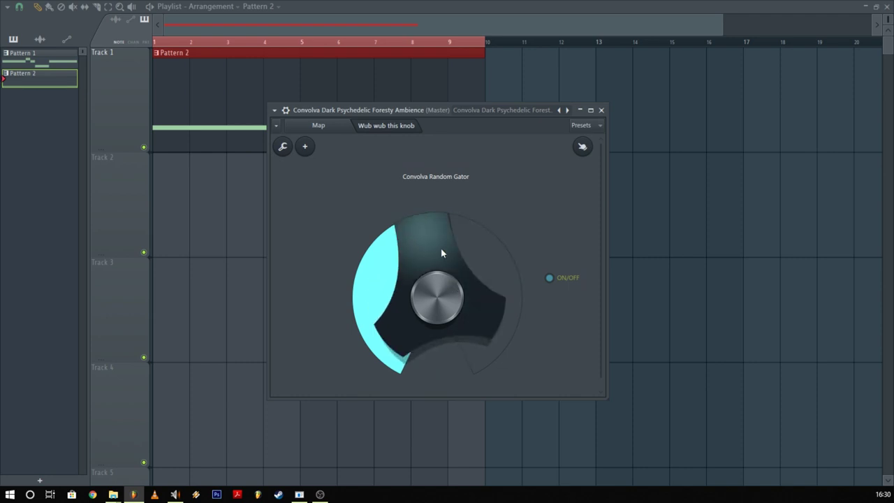
left_click_drag(441, 253, 441, 216)
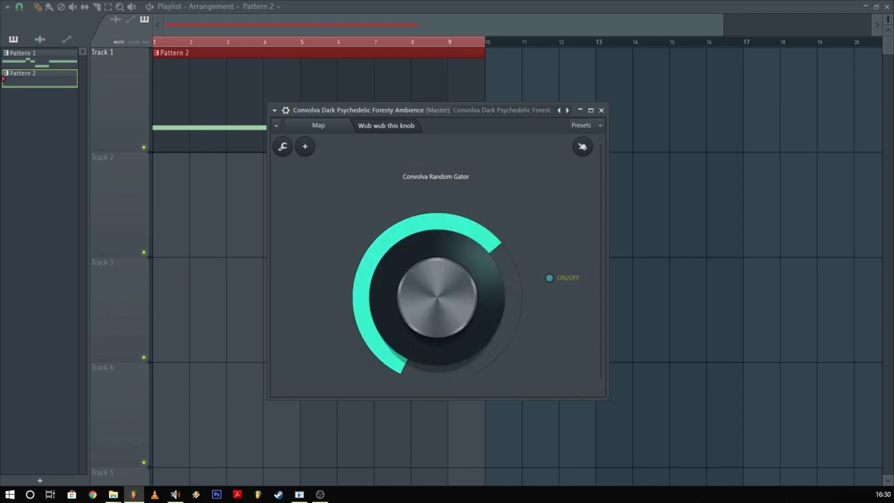